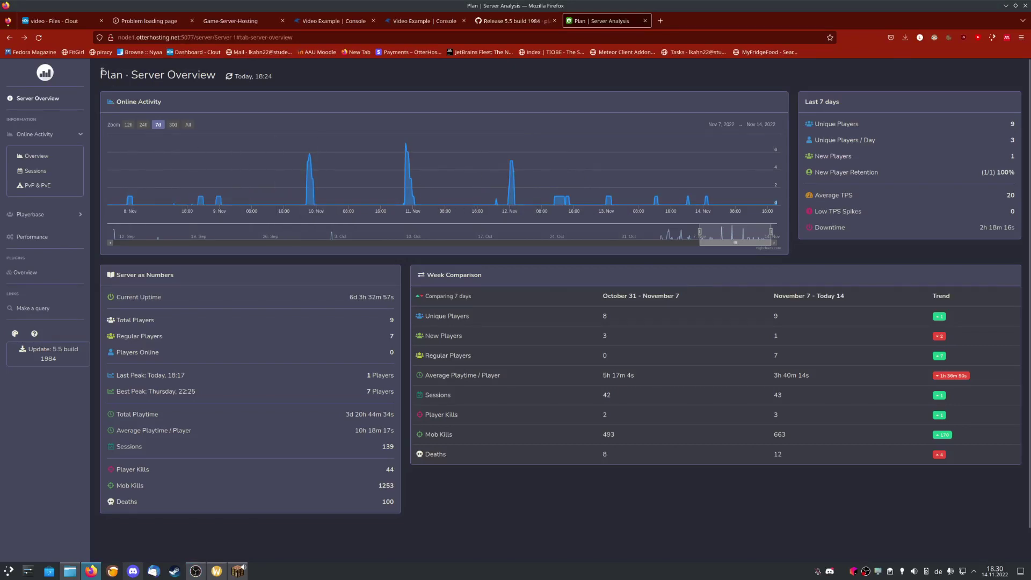
Step: Browse the Plan dashboard's Performance page and return to the Server Overview
{"action": "left_click_drag", "start_coordinate": [101, 74], "coordinate": [138, 75]}
{"action": "left_click", "coordinate": [408, 100]}
{"action": "left_click", "coordinate": [32, 273]}
{"action": "left_click", "coordinate": [42, 240]}
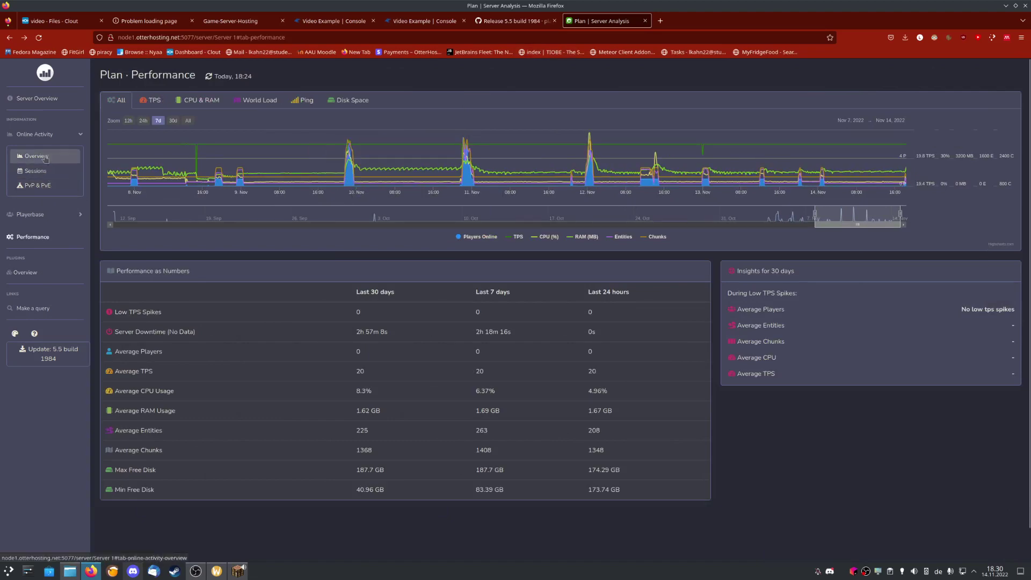
{"action": "left_click", "coordinate": [44, 104]}
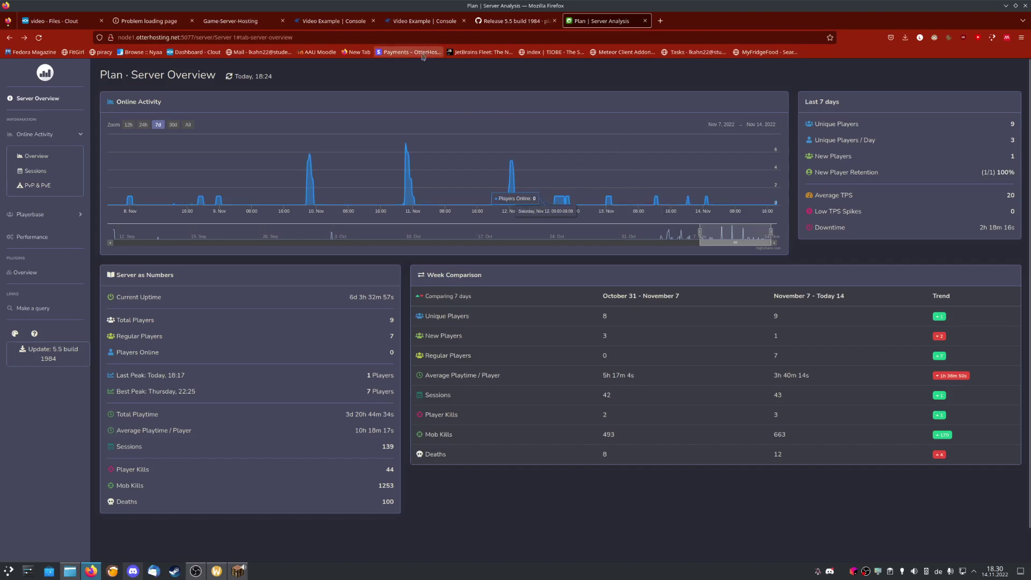
Step: Open the latest release, 5.5 build 1984, from the Plan repository's main page on GitHub
{"action": "left_click", "coordinate": [512, 21]}
{"action": "key", "text": "alt+Left"}
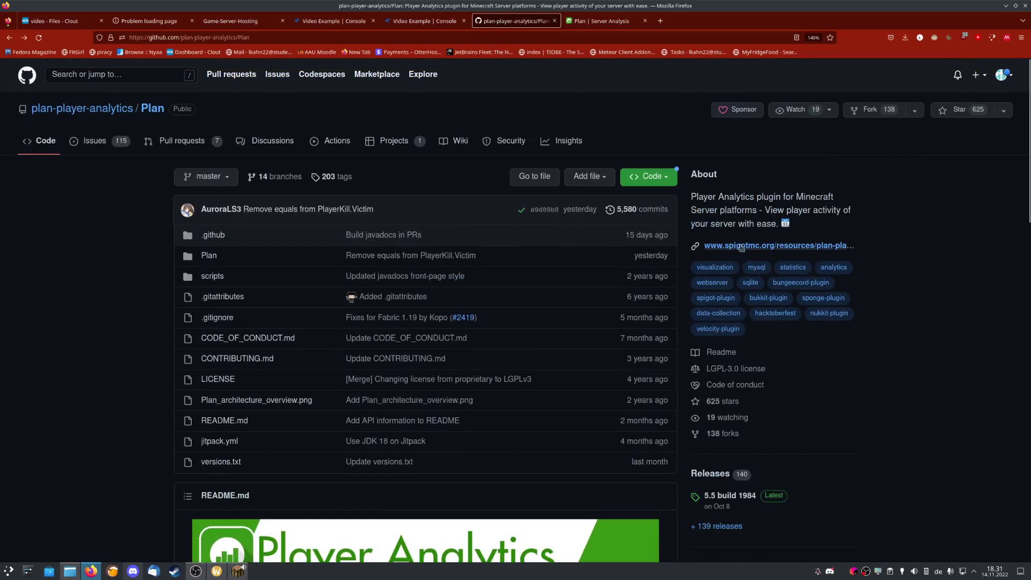
{"action": "scroll", "coordinate": [275, 156], "scroll_direction": "down", "scroll_amount": 3}
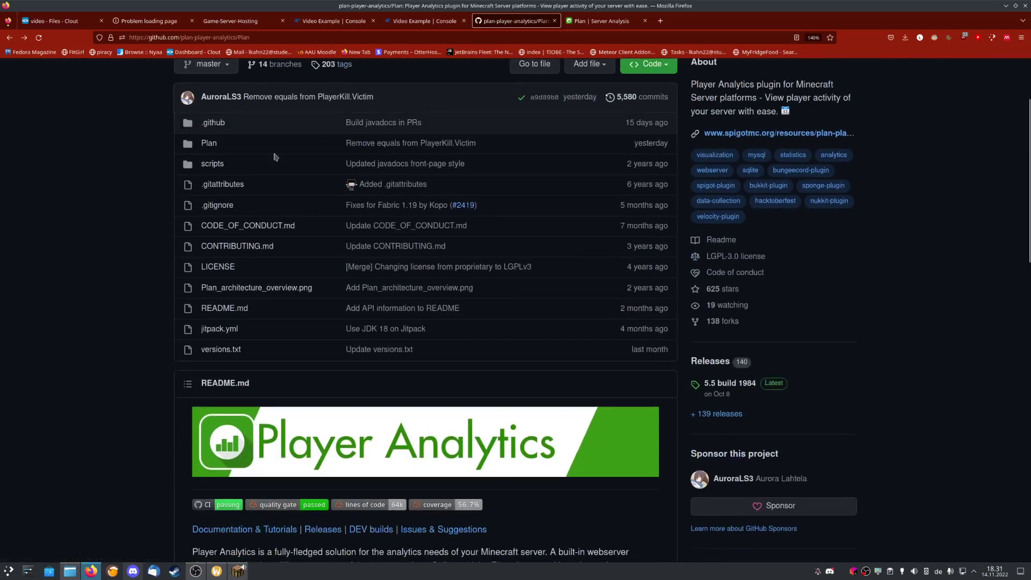
{"action": "left_click", "coordinate": [735, 384]}
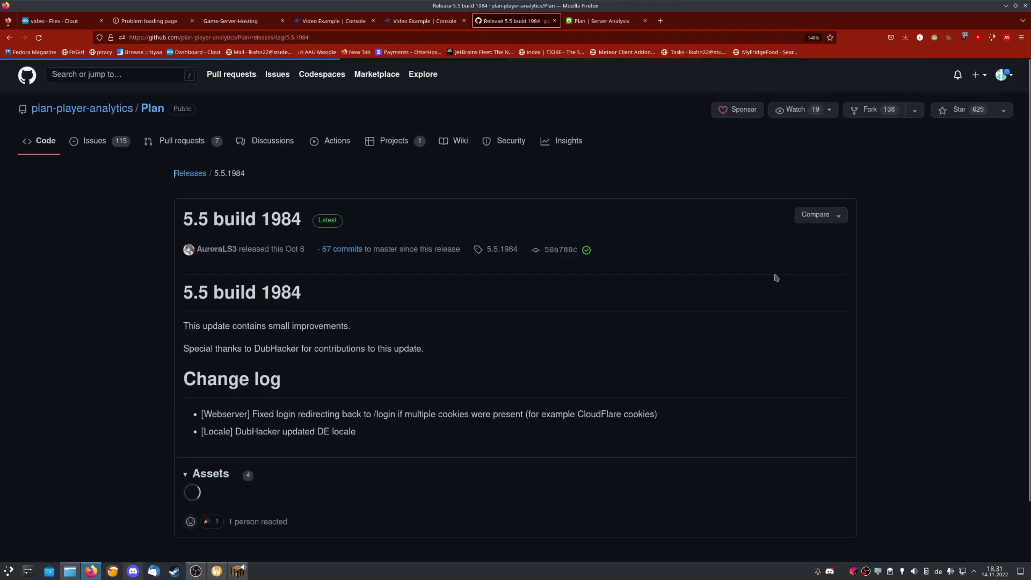
Step: Check the release's version and build number and download Plan-5.5-build-1984.jar from its assets
{"action": "double_click", "coordinate": [205, 219]}
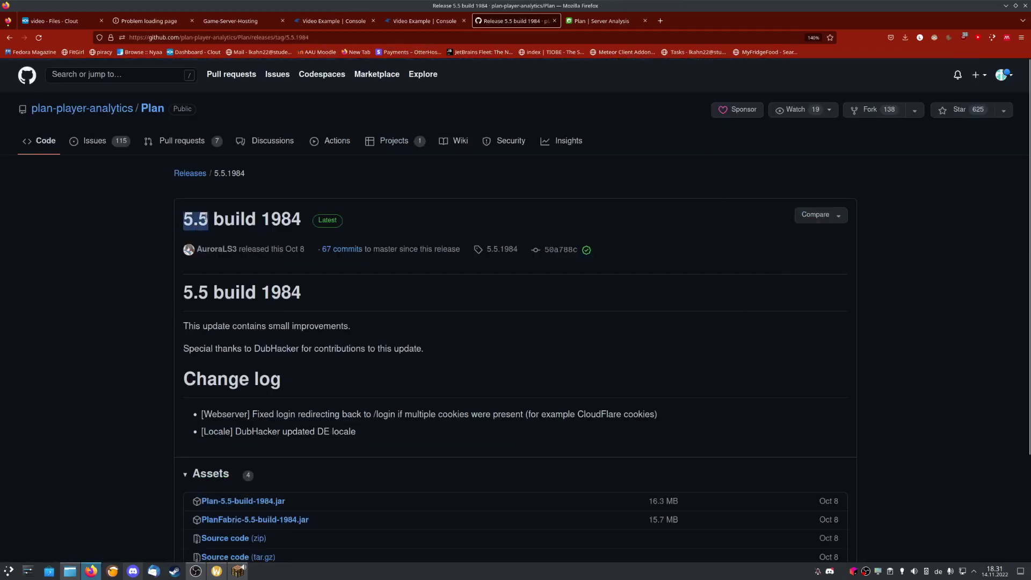
{"action": "left_click_drag", "start_coordinate": [242, 220], "coordinate": [273, 219]}
{"action": "double_click", "coordinate": [273, 220]}
{"action": "scroll", "coordinate": [484, 226], "scroll_direction": "down", "scroll_amount": 3}
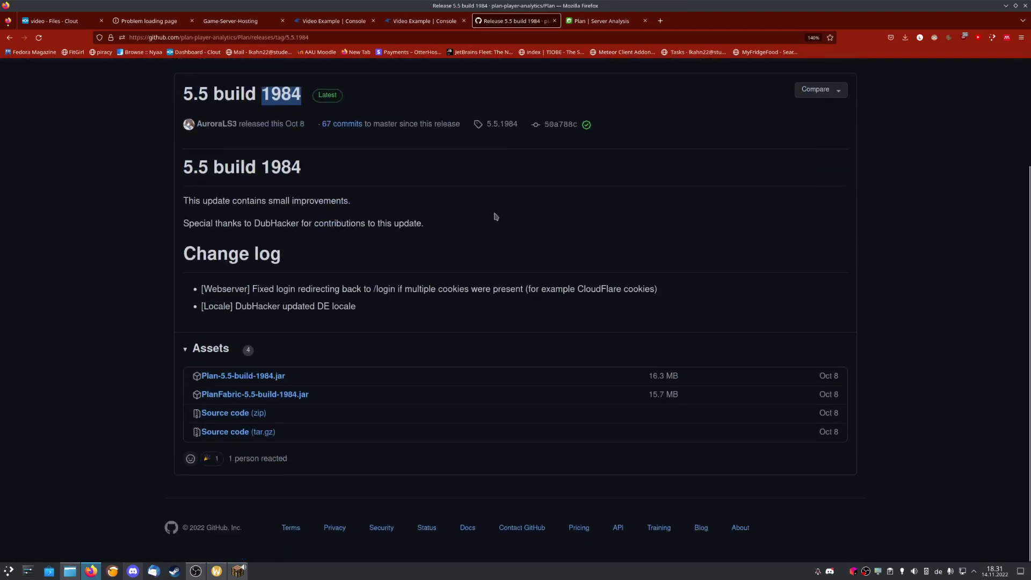
{"action": "left_click", "coordinate": [271, 375]}
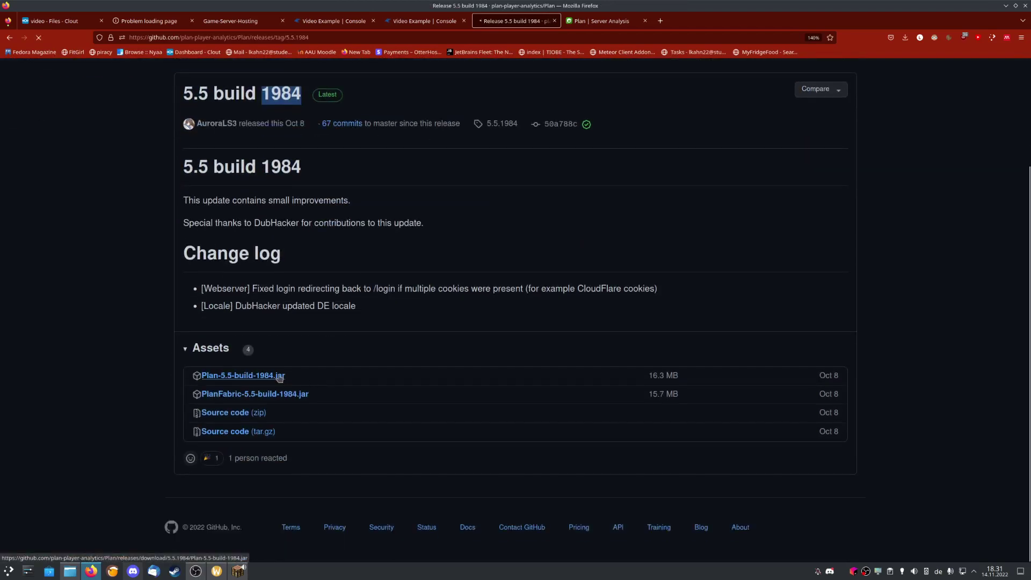
Step: Go back to the Plan repository's main page and reopen the 5.5 build 1984 release to review its assets
{"action": "key", "text": "alt+Left"}
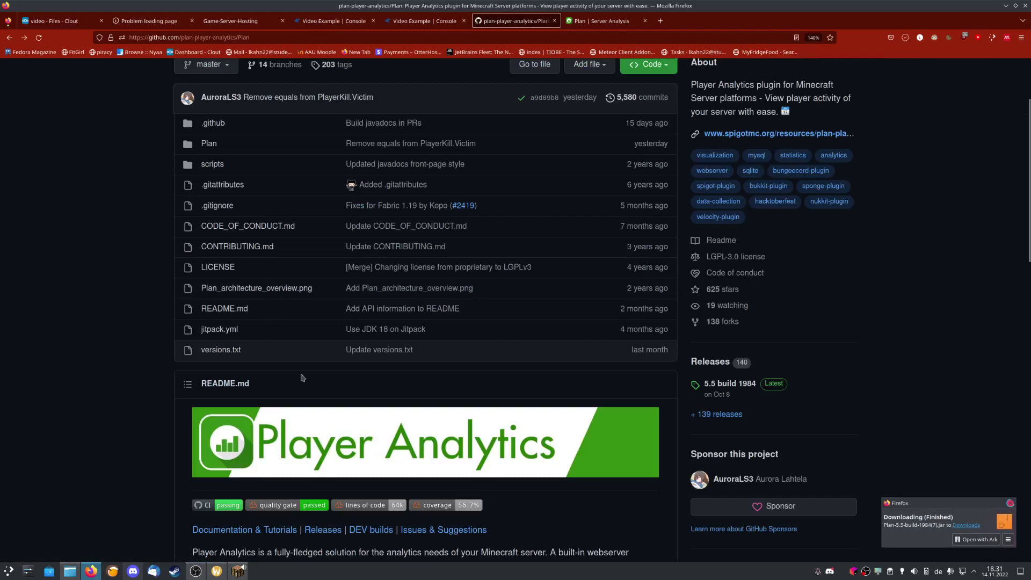
{"action": "scroll", "coordinate": [276, 376], "scroll_direction": "down", "scroll_amount": 4}
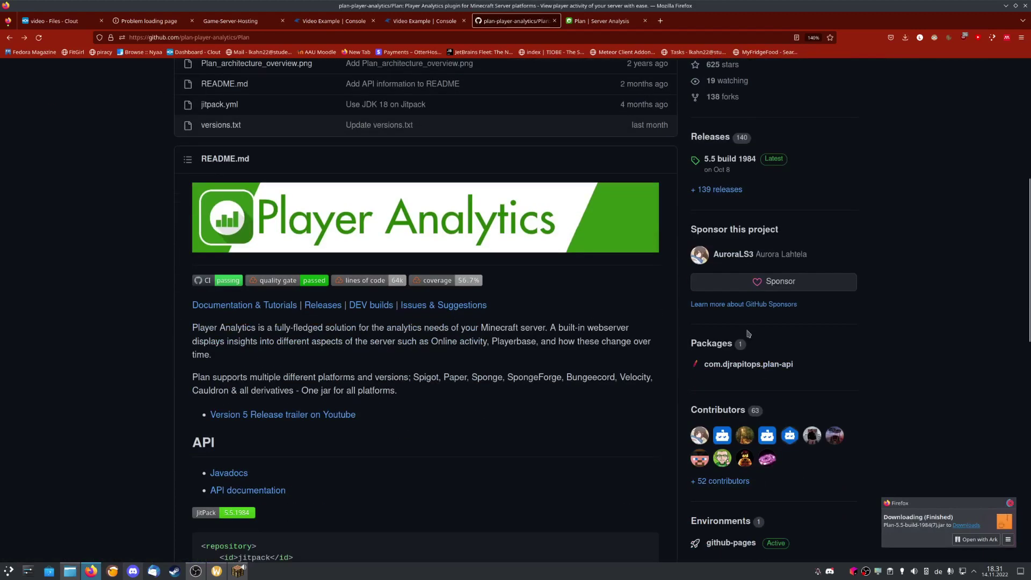
{"action": "left_click", "coordinate": [726, 159]}
{"action": "scroll", "coordinate": [322, 457], "scroll_direction": "down", "scroll_amount": 3}
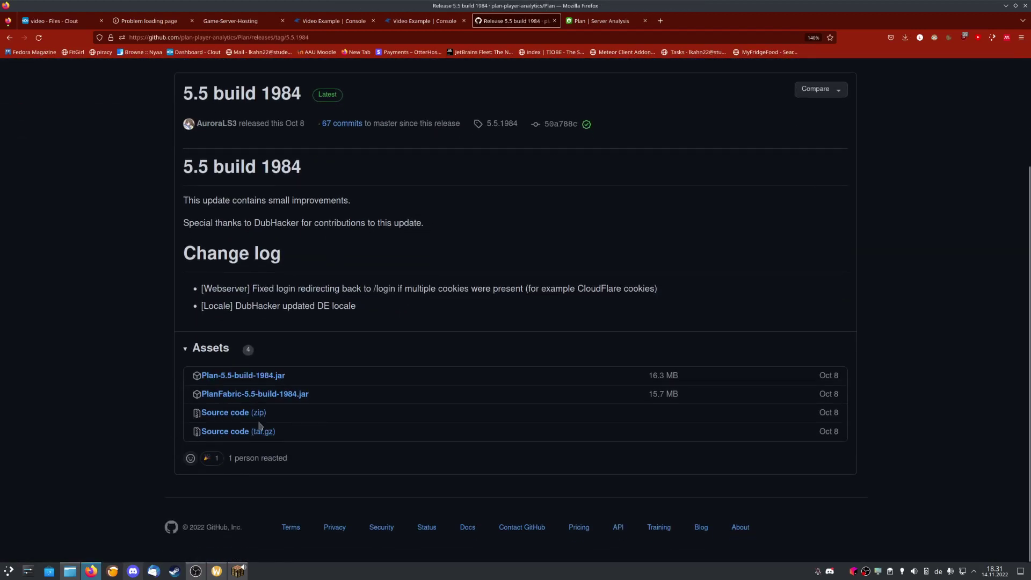
{"action": "scroll", "coordinate": [502, 237], "scroll_direction": "up", "scroll_amount": 3}
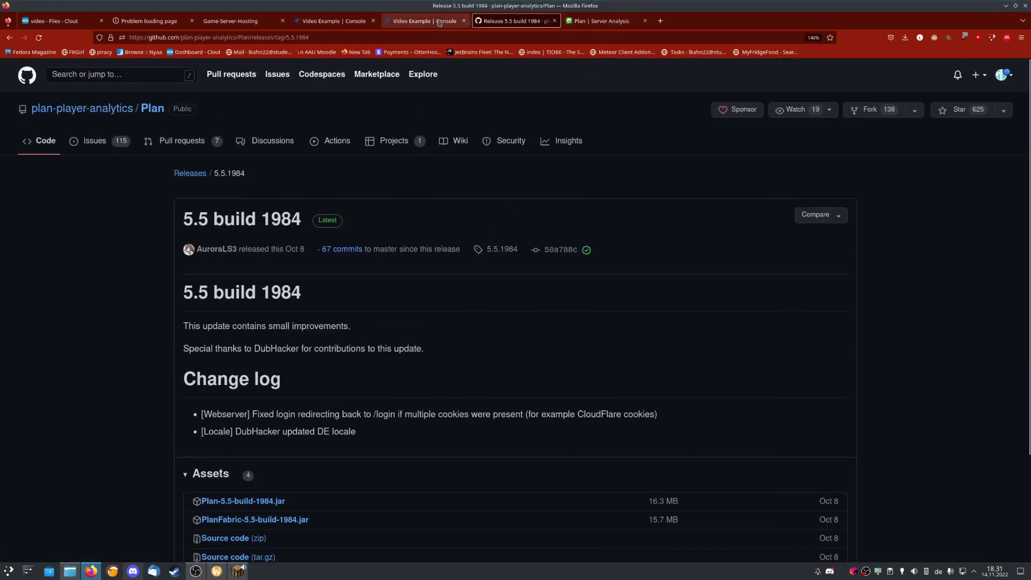
Step: Stop the Video Example server in the OtterHosting panel and delete the Plan folder from its plugins directory
{"action": "left_click", "coordinate": [421, 21]}
{"action": "left_click", "coordinate": [738, 123]}
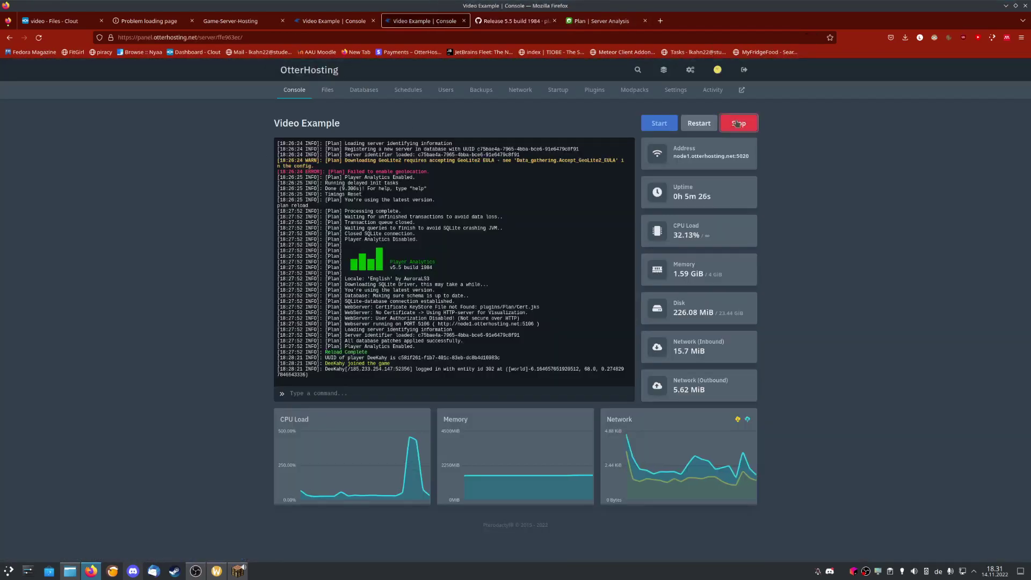
{"action": "left_click", "coordinate": [328, 94]}
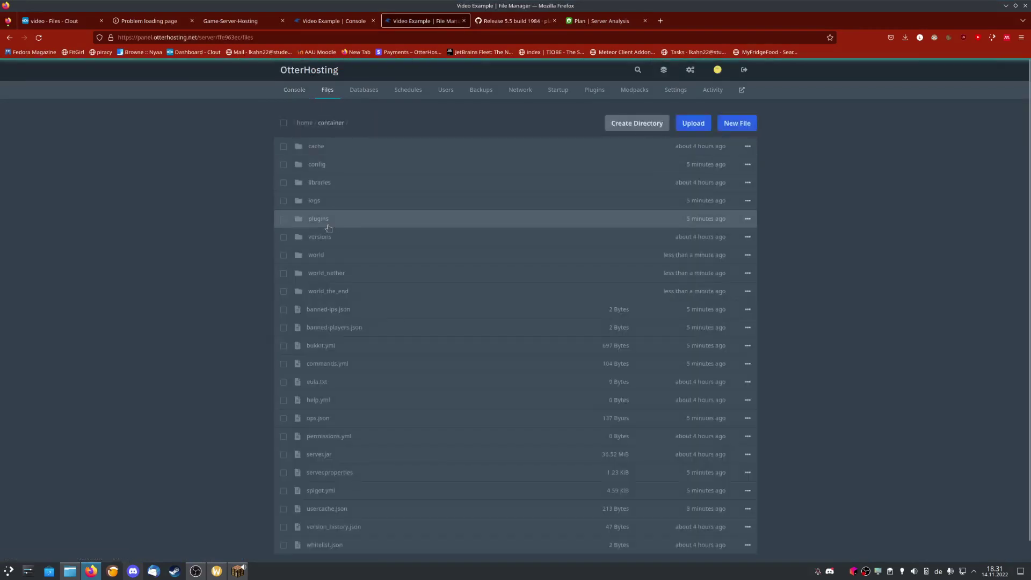
{"action": "left_click", "coordinate": [321, 219]}
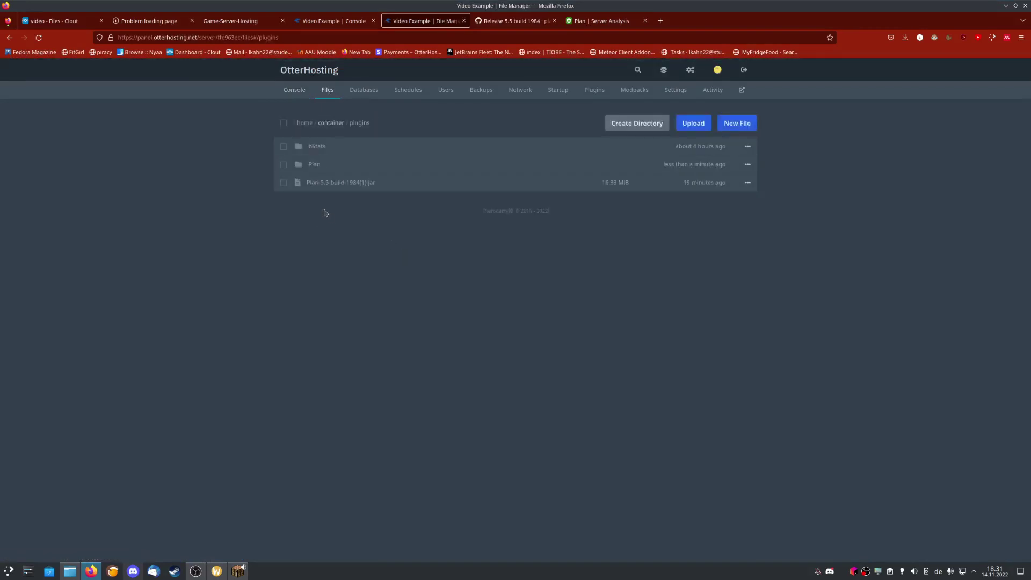
{"action": "left_click", "coordinate": [747, 165]}
{"action": "left_click", "coordinate": [720, 242]}
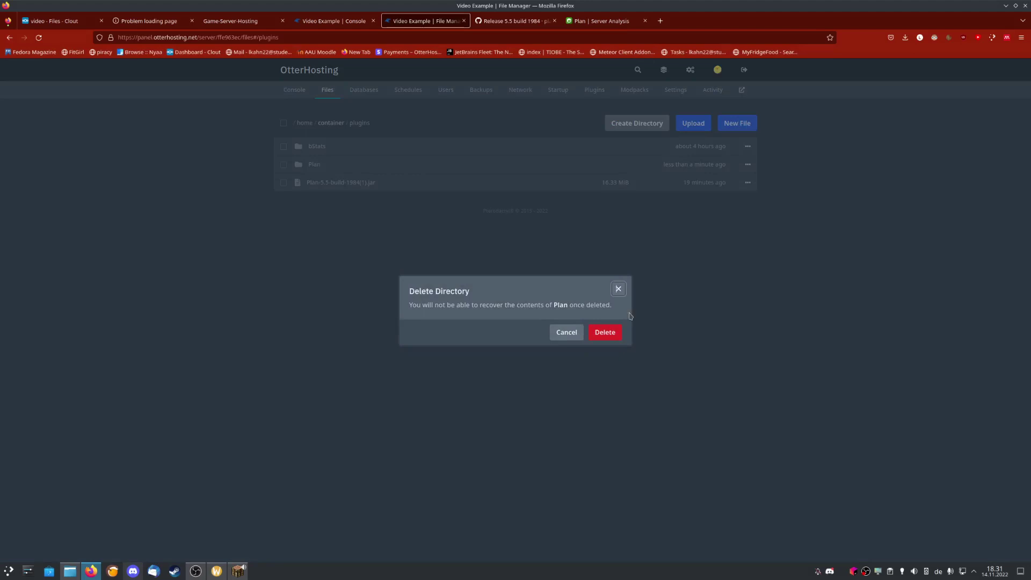
{"action": "left_click", "coordinate": [605, 331]}
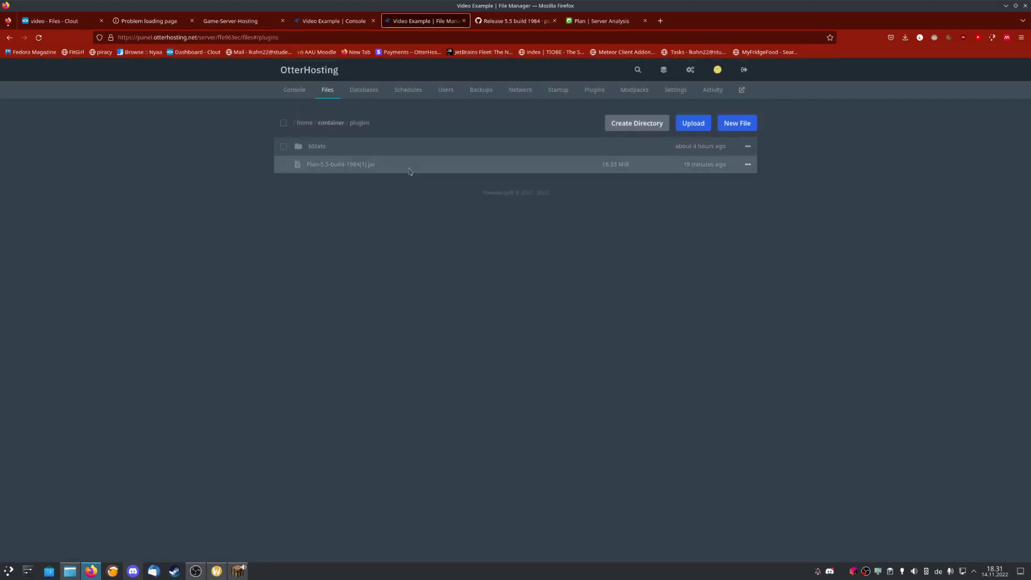
Step: Start the Video Example server from its console page
{"action": "left_click", "coordinate": [295, 90]}
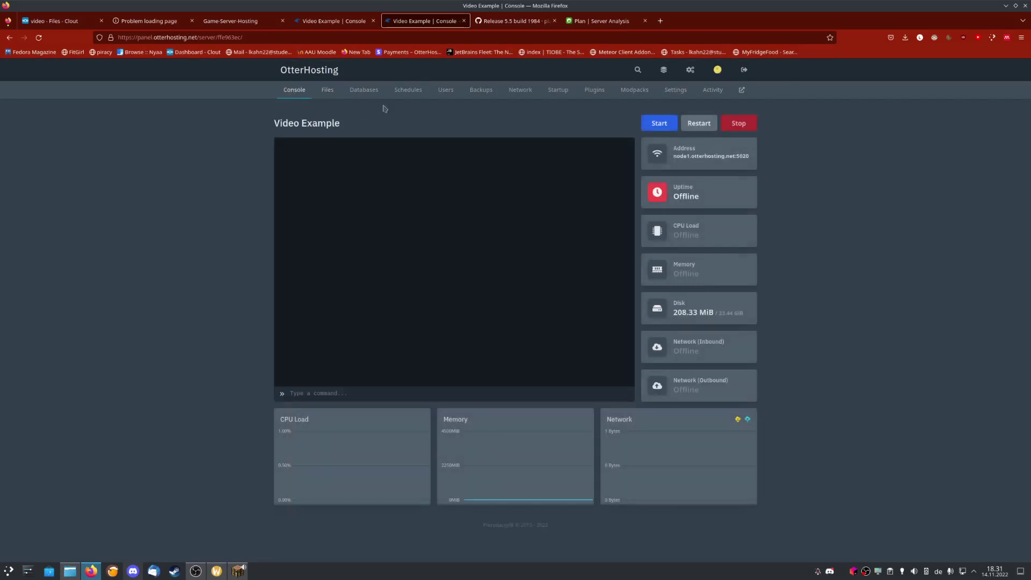
{"action": "left_click", "coordinate": [659, 123]}
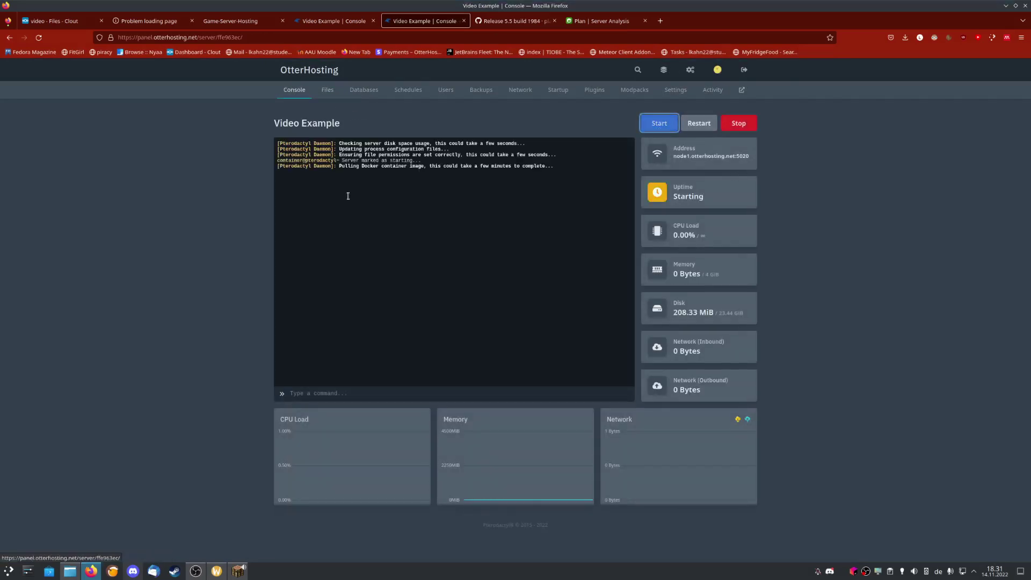
Step: Create an additional port allocation in the server's network settings and delete it again
{"action": "left_click", "coordinate": [520, 89]}
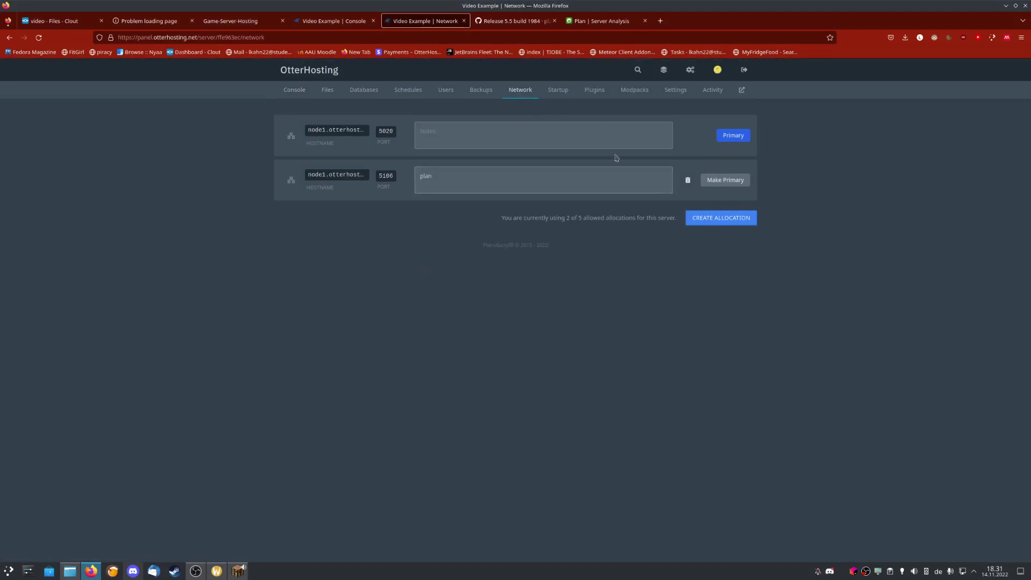
{"action": "left_click", "coordinate": [701, 216]}
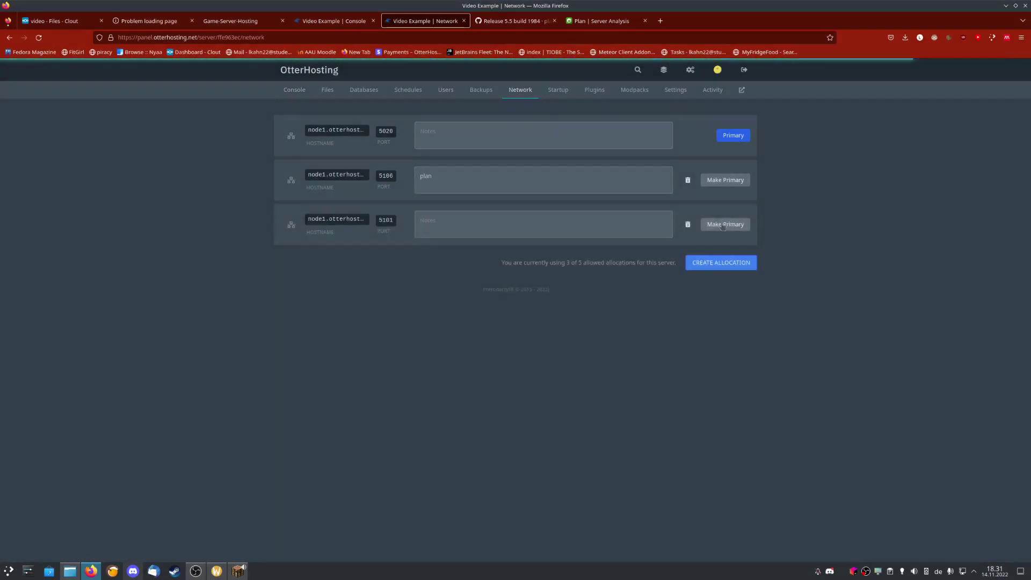
{"action": "left_click", "coordinate": [690, 227]}
{"action": "left_click", "coordinate": [604, 332]}
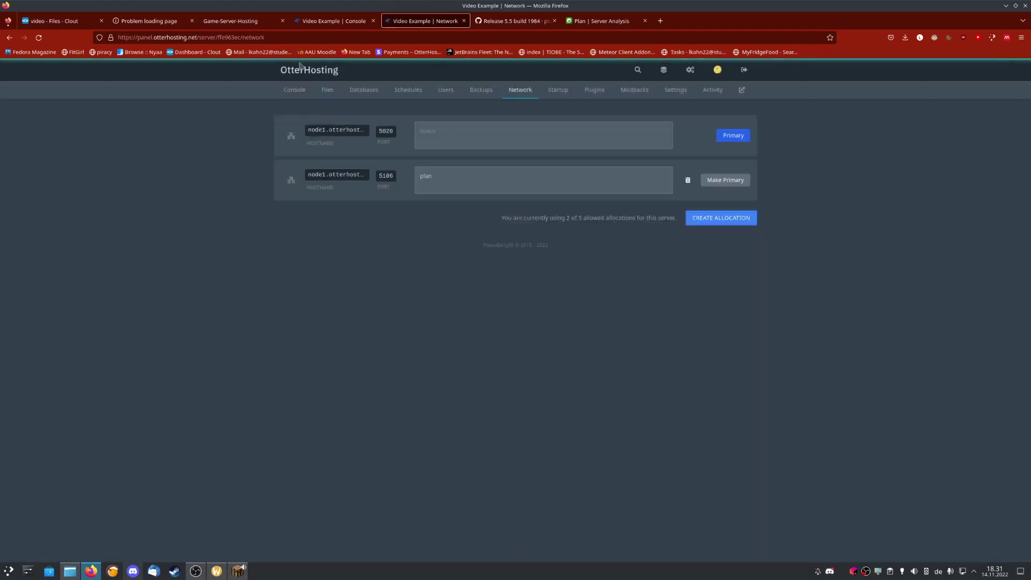
Step: View the Minecraft Java server options on the OtterHosting site and return to the Plan Server Overview page
{"action": "left_click", "coordinate": [242, 20]}
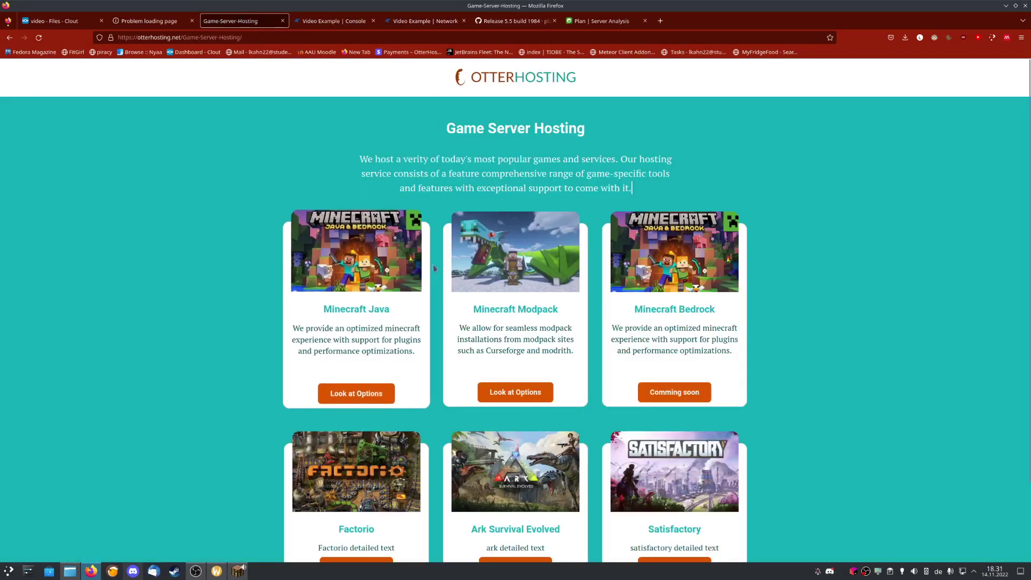
{"action": "left_click", "coordinate": [356, 397]}
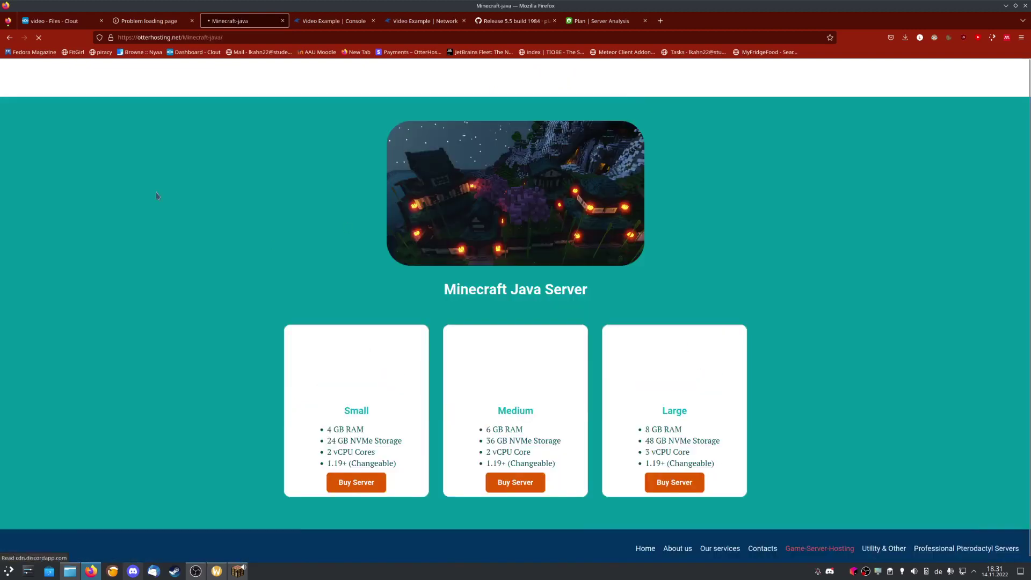
{"action": "key", "text": "alt+Left"}
{"action": "left_click", "coordinate": [601, 21]}
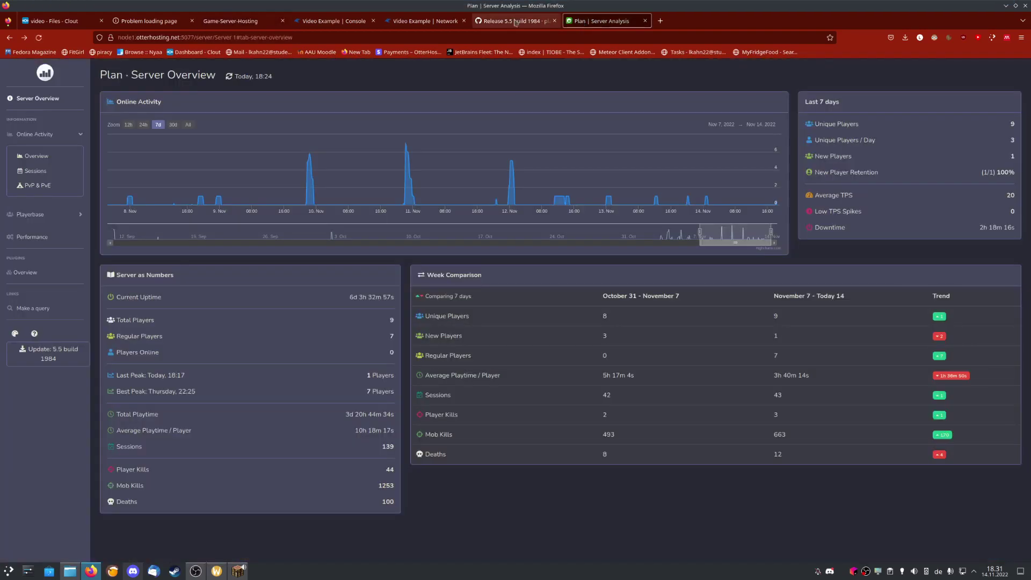
Step: Look up the plan allocation's port in the network settings and open config.yml in the server's plugins/Plan folder
{"action": "left_click", "coordinate": [424, 20]}
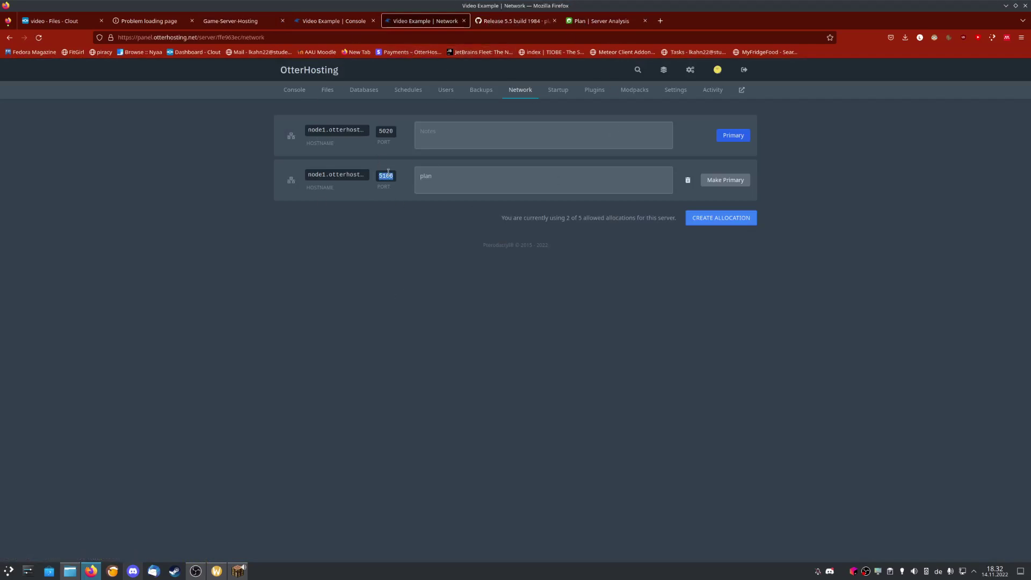
{"action": "left_click", "coordinate": [385, 231]}
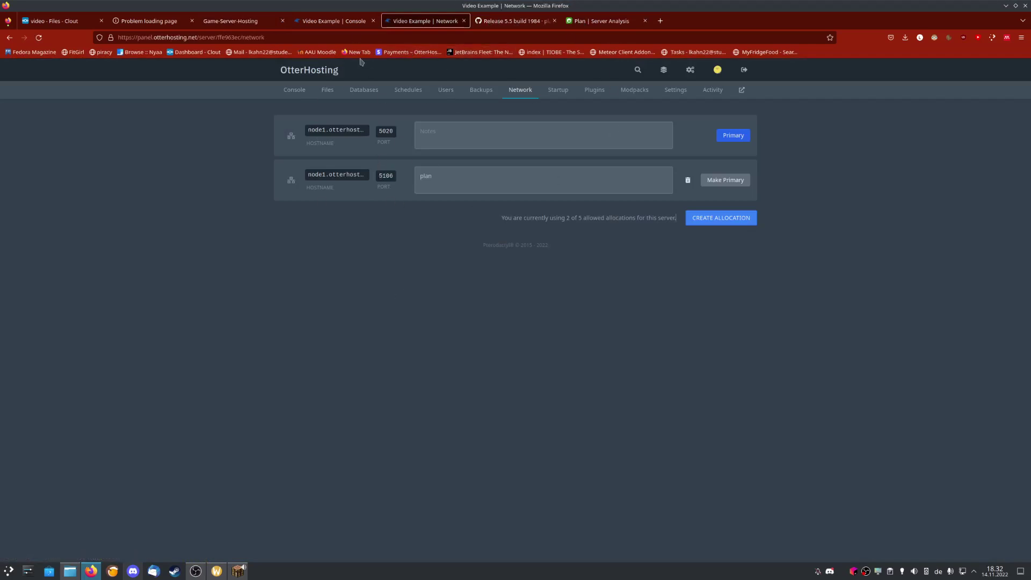
{"action": "left_click", "coordinate": [332, 23]}
{"action": "left_click", "coordinate": [327, 89]}
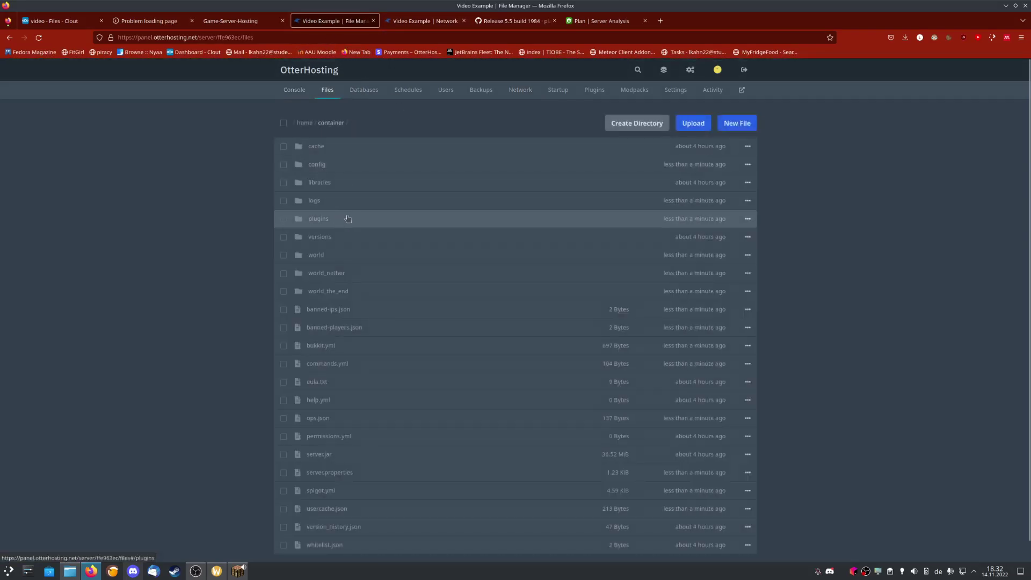
{"action": "left_click", "coordinate": [332, 217]}
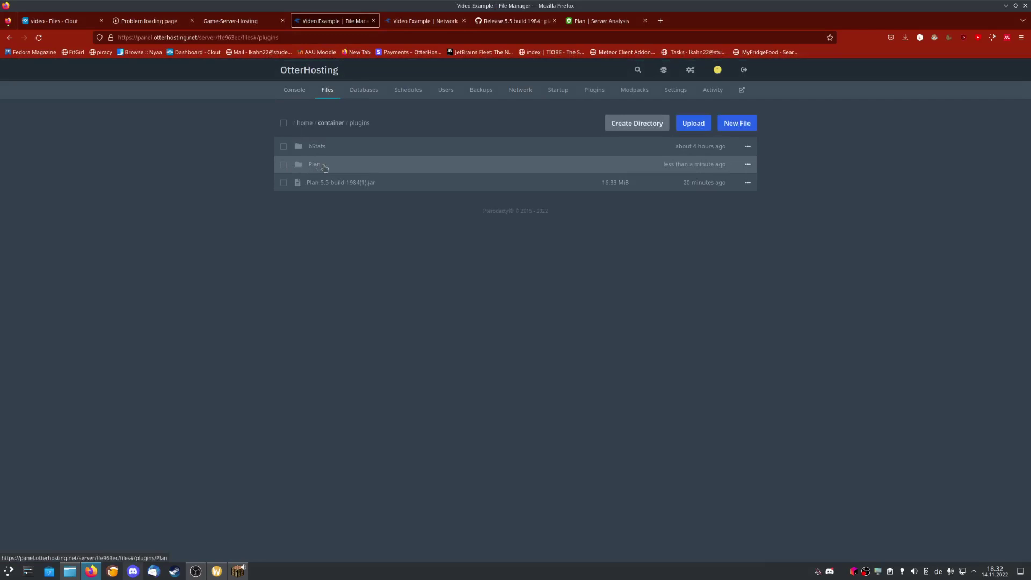
{"action": "left_click", "coordinate": [328, 166]}
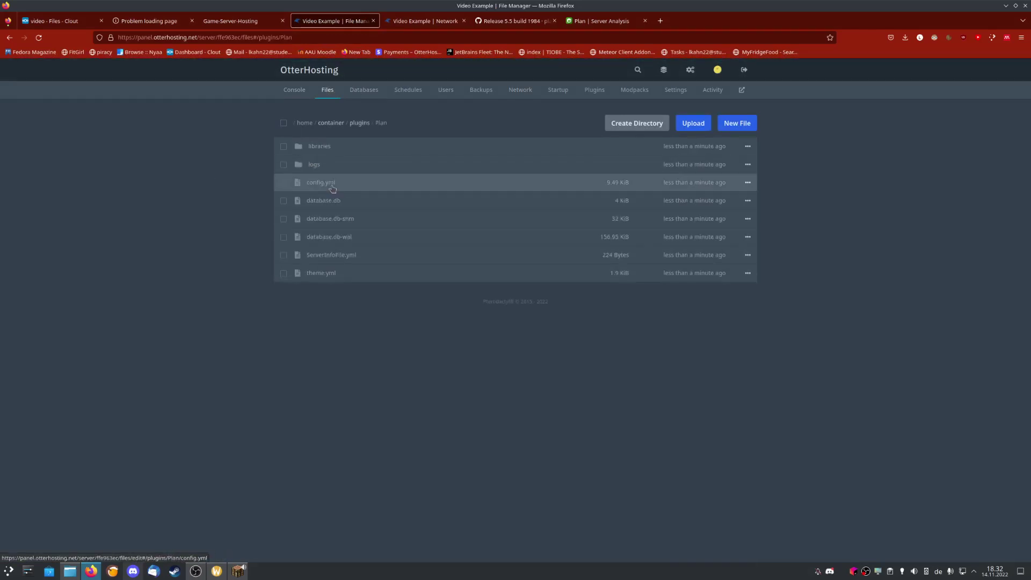
{"action": "left_click", "coordinate": [333, 185]}
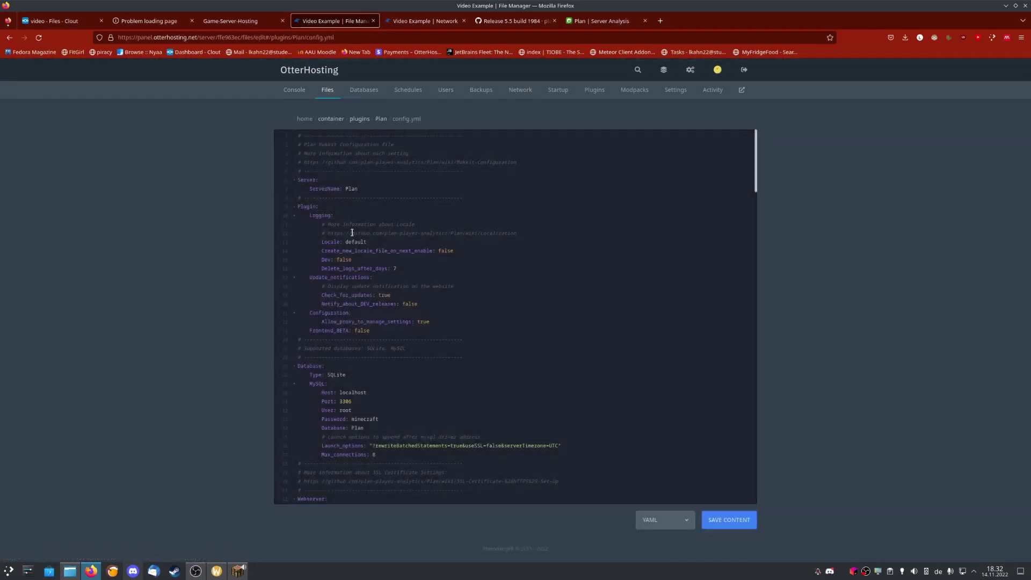
Step: Set the Webserver port in config.yml to 5106 and check it against the plan allocation in the network settings
{"action": "scroll", "coordinate": [381, 214], "scroll_direction": "down", "scroll_amount": 5}
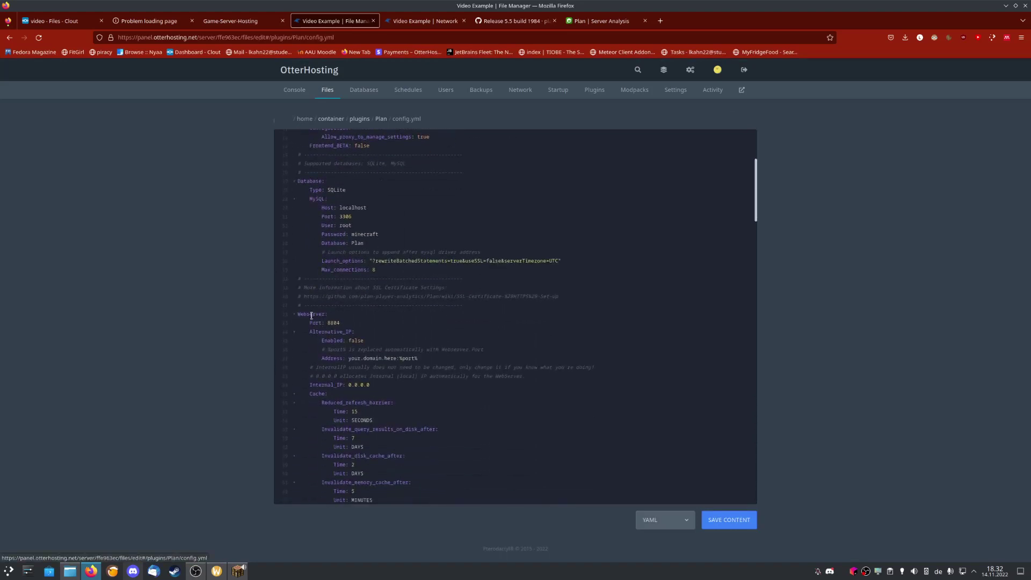
{"action": "left_click_drag", "start_coordinate": [334, 314], "coordinate": [287, 317]}
{"action": "scroll", "coordinate": [331, 263], "scroll_direction": "down", "scroll_amount": 2}
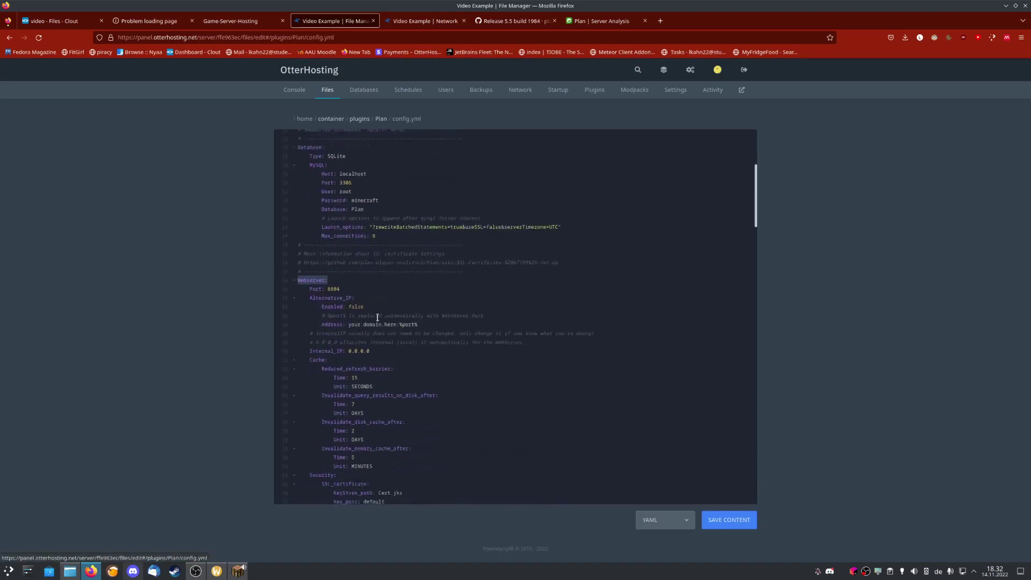
{"action": "left_click", "coordinate": [331, 262]}
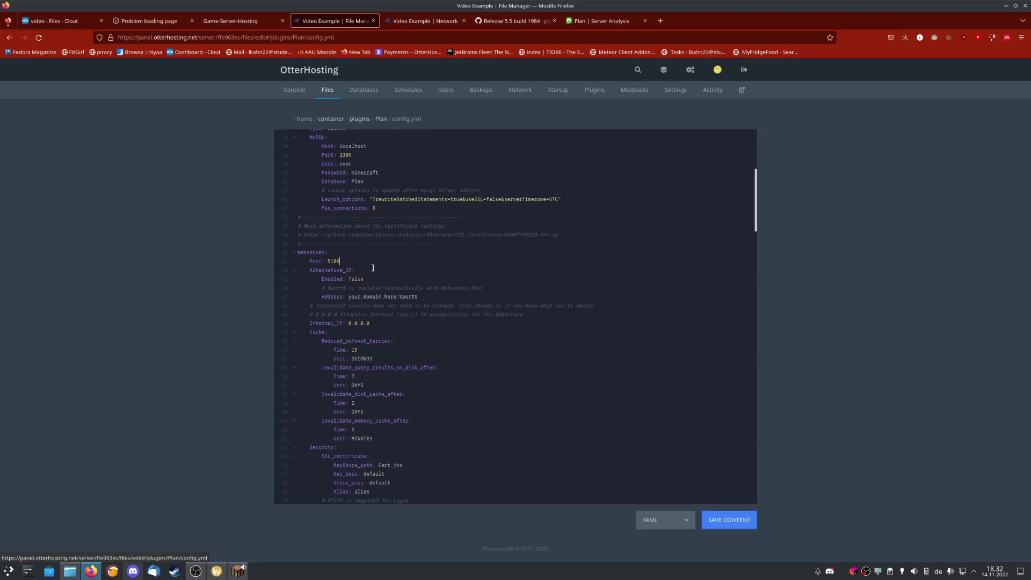
{"action": "left_click", "coordinate": [411, 22]}
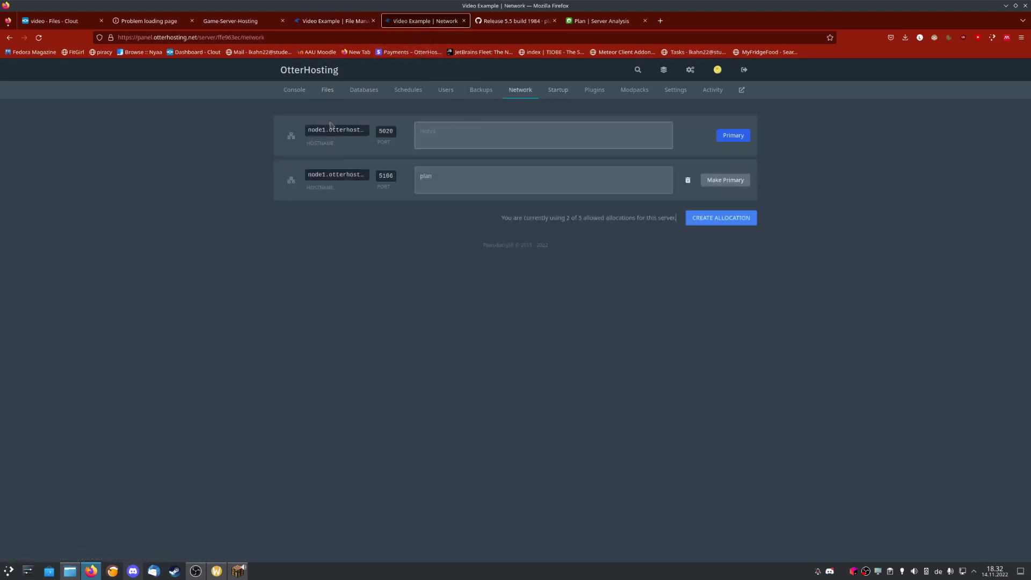
Step: Copy the server's node1.otterhosting.net address from the console page for the Alternative_IP address in config.yml
{"action": "left_click", "coordinate": [333, 21]}
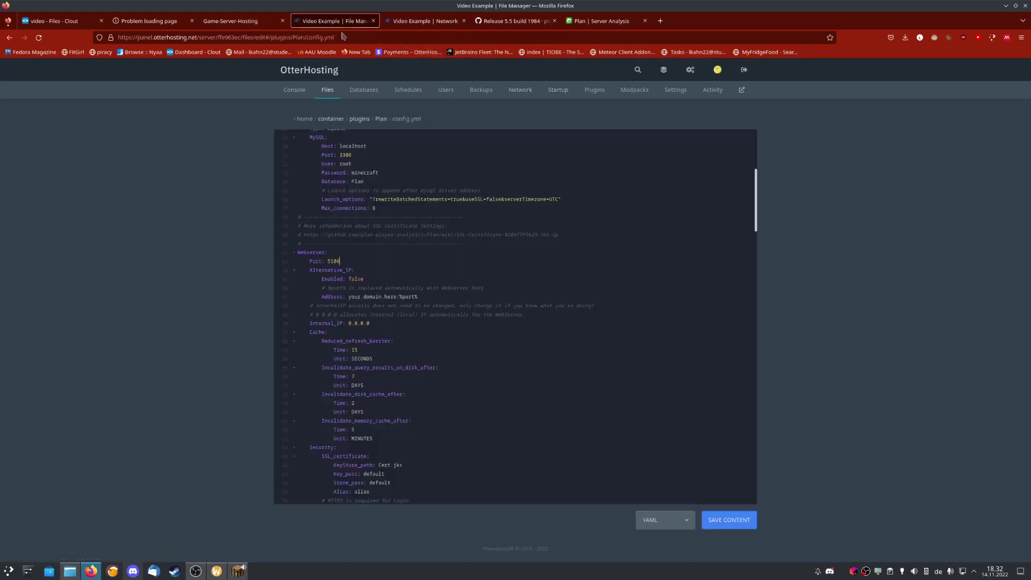
{"action": "left_click_drag", "start_coordinate": [355, 299], "coordinate": [391, 299]}
{"action": "left_click", "coordinate": [424, 21]}
{"action": "left_click", "coordinate": [294, 89]}
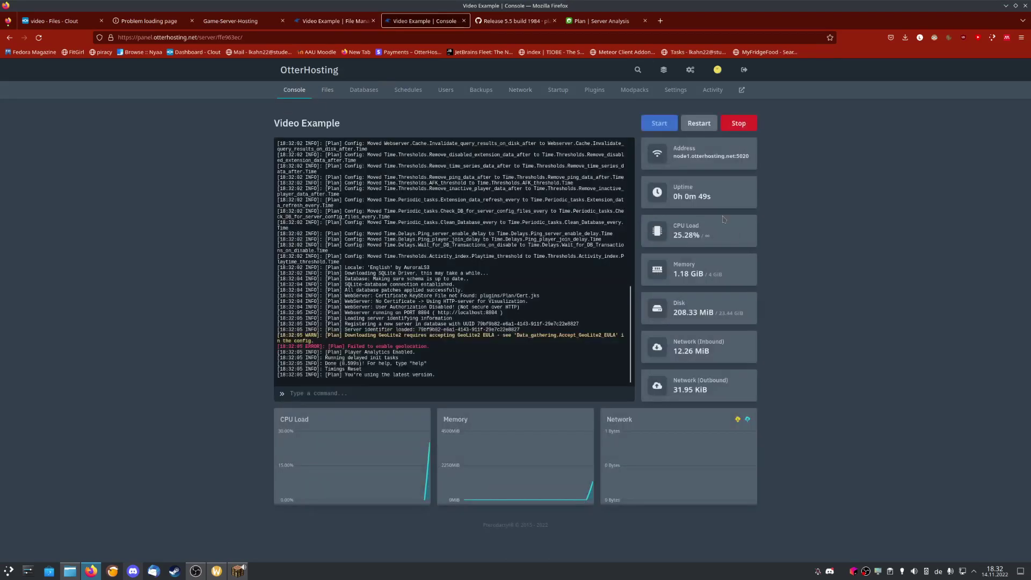
{"action": "left_click", "coordinate": [691, 156]}
Step: Replace the your.domain.here placeholder in the Alternative_IP Address with node1.otterhosting.net, keeping the :%port% suffix
{"action": "left_click", "coordinate": [309, 20]}
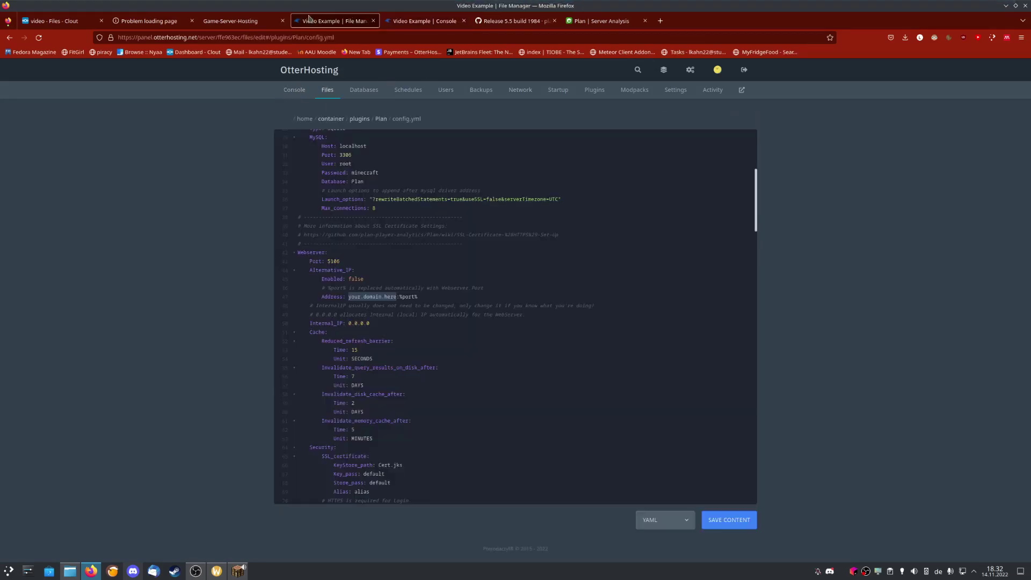
{"action": "left_click_drag", "start_coordinate": [351, 296], "coordinate": [388, 296]}
{"action": "type", "text": "node1.otterhosting.net:5020"}
{"action": "left_click_drag", "start_coordinate": [348, 297], "coordinate": [414, 294]}
{"action": "left_click", "coordinate": [502, 289]}
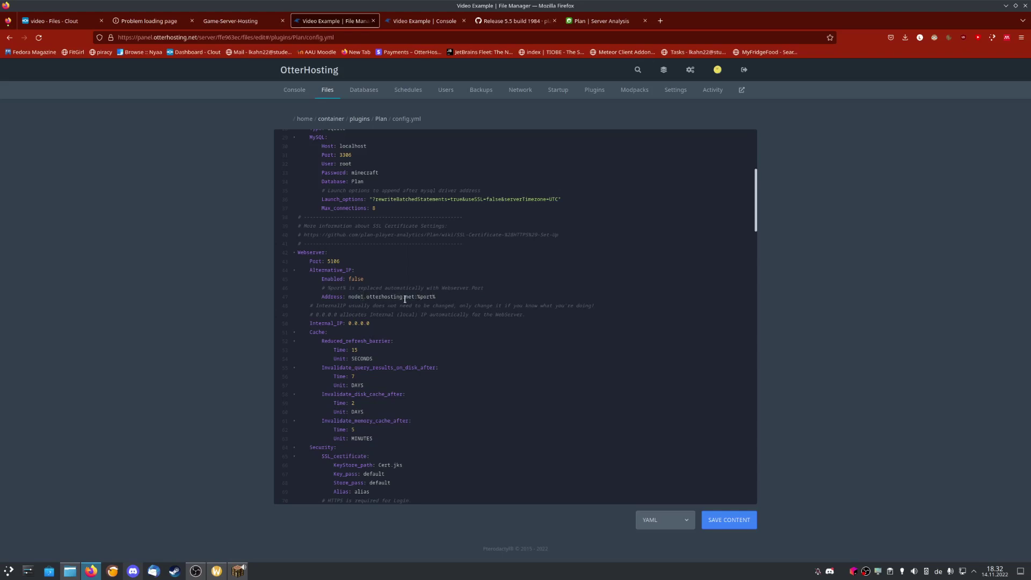
{"action": "key", "text": "BackSpace"}
{"action": "type", "text": "1"}
{"action": "left_click_drag", "start_coordinate": [457, 297], "coordinate": [426, 296]}
Step: Set Enabled under Alternative_IP to true and save config.yml
{"action": "left_click_drag", "start_coordinate": [348, 262], "coordinate": [316, 261]}
{"action": "left_click", "coordinate": [399, 269]}
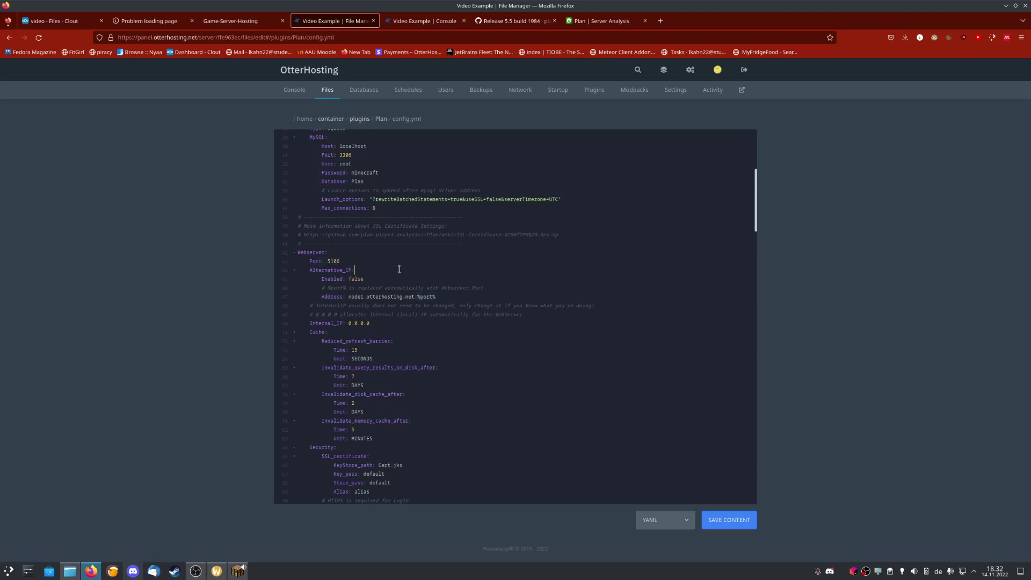
{"action": "double_click", "coordinate": [355, 279]}
{"action": "type", "text": "tru"}
{"action": "left_click_drag", "start_coordinate": [451, 296], "coordinate": [355, 304]}
{"action": "left_click", "coordinate": [429, 270]}
{"action": "left_click", "coordinate": [736, 514]}
Step: Set Accept_GeoLite2_EULA under Data_gathering to true and save config.yml
{"action": "scroll", "coordinate": [549, 256], "scroll_direction": "down", "scroll_amount": 3}
{"action": "scroll", "coordinate": [548, 256], "scroll_direction": "down", "scroll_amount": 10}
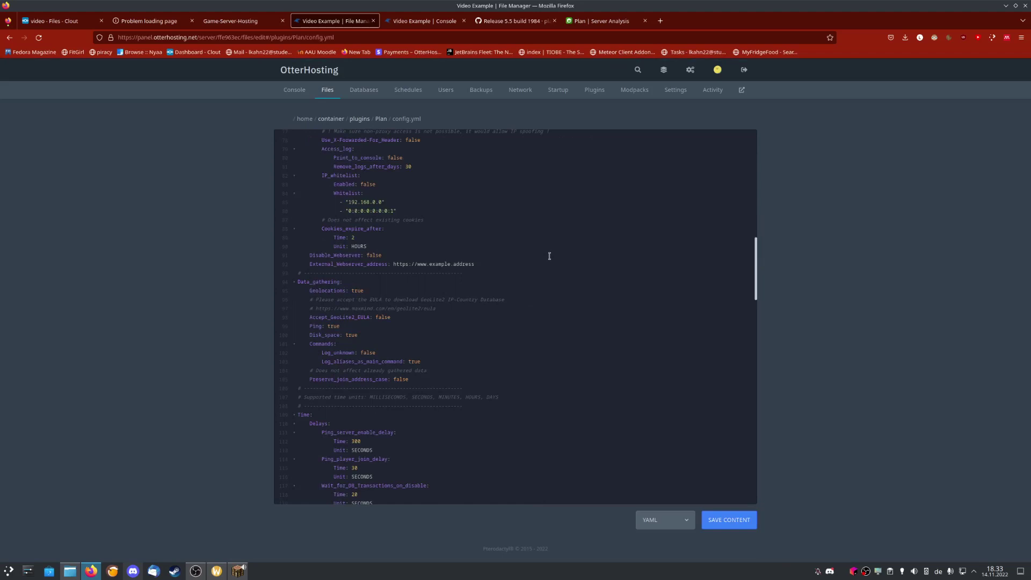
{"action": "scroll", "coordinate": [518, 262], "scroll_direction": "down", "scroll_amount": 2}
{"action": "left_click_drag", "start_coordinate": [379, 229], "coordinate": [321, 229]}
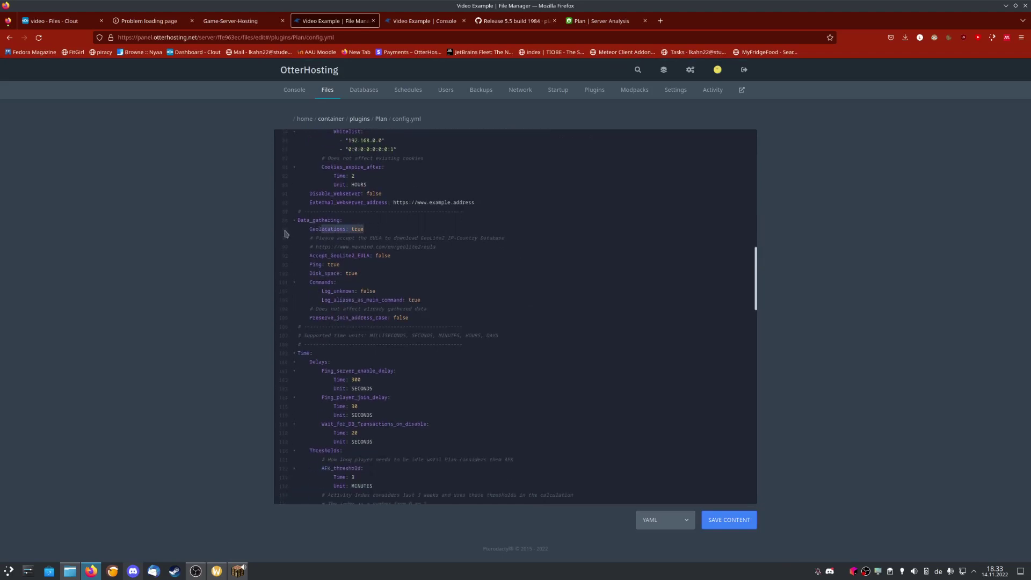
{"action": "left_click", "coordinate": [385, 232]}
{"action": "double_click", "coordinate": [382, 256]}
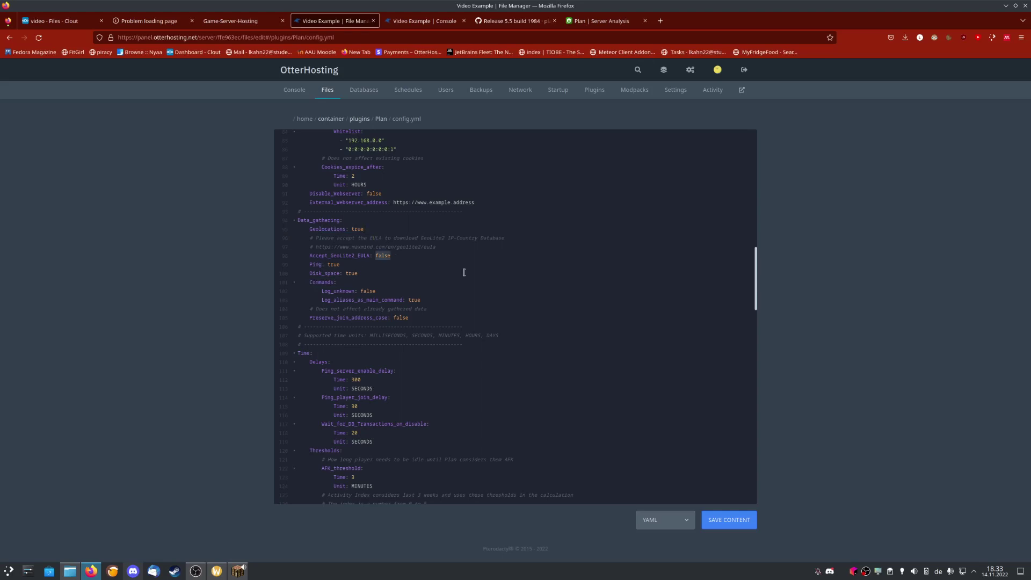
{"action": "type", "text": "tru"}
{"action": "left_click_drag", "start_coordinate": [343, 247], "coordinate": [428, 247]}
{"action": "left_click", "coordinate": [738, 515]}
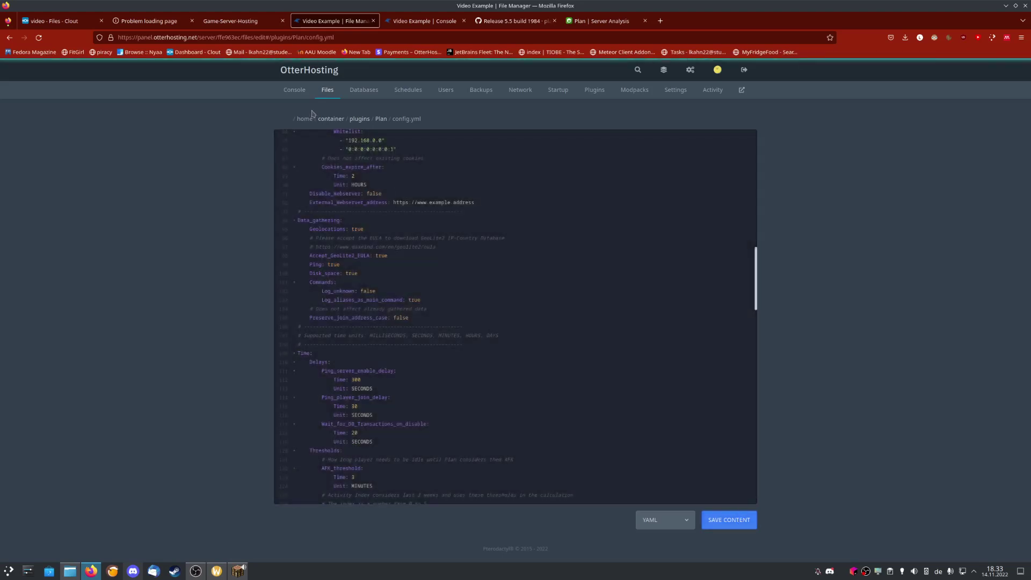
Step: Check the GeoLite2 messages in the server console and run the command plan reload
{"action": "left_click", "coordinate": [289, 91]}
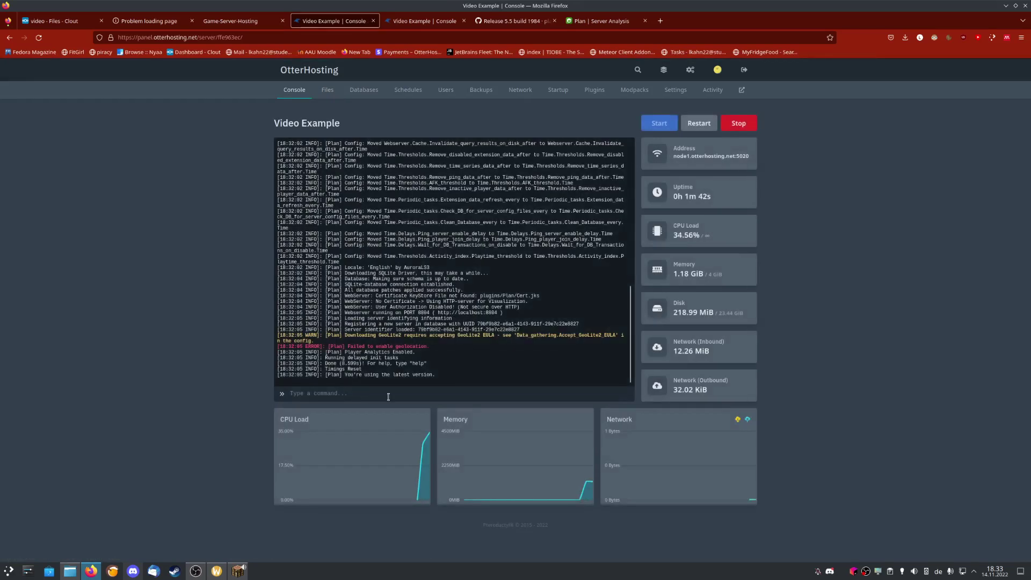
{"action": "left_click_drag", "start_coordinate": [449, 347], "coordinate": [260, 337]}
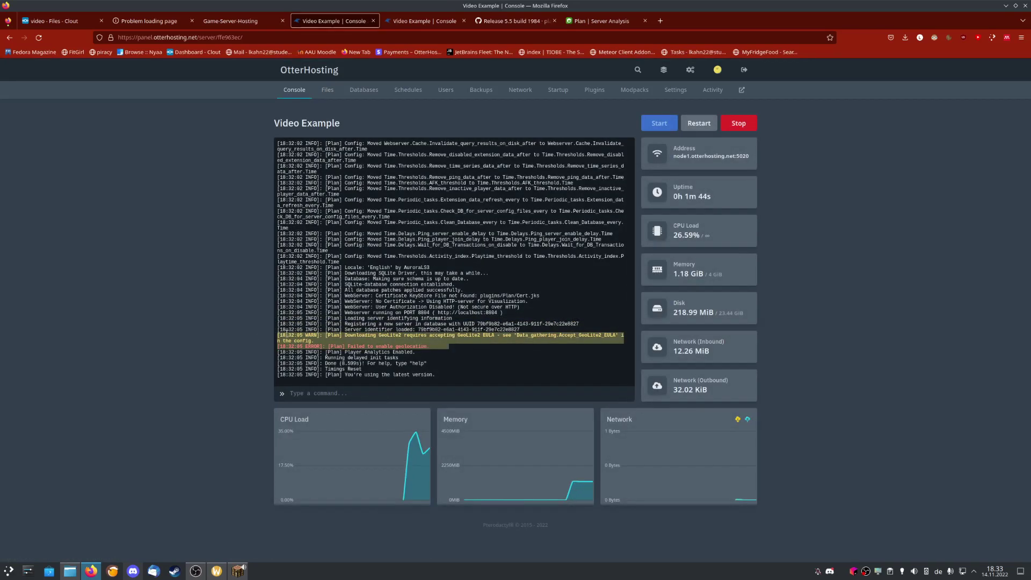
{"action": "left_click", "coordinate": [481, 350]}
{"action": "left_click", "coordinate": [432, 393]}
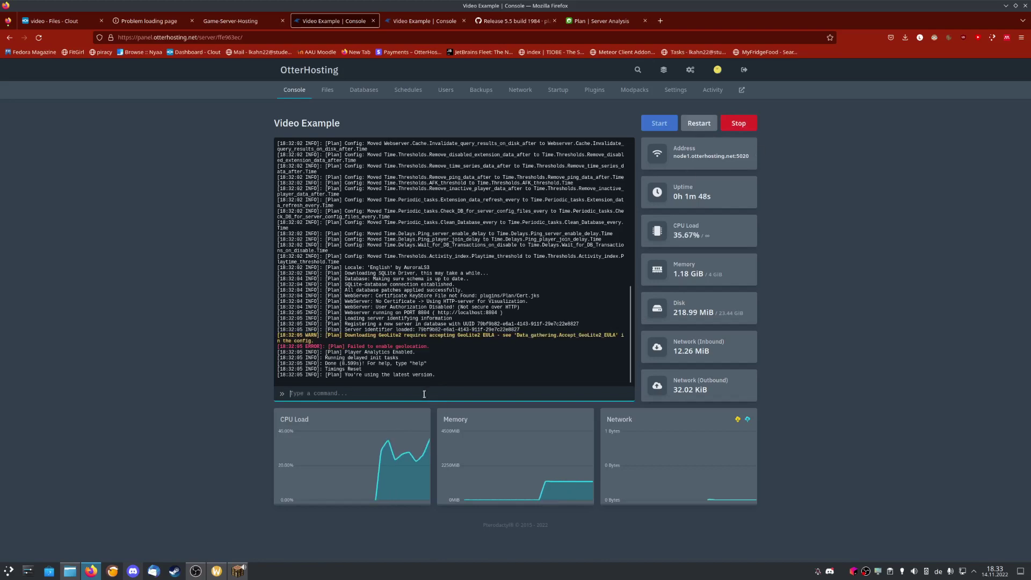
{"action": "type", "text": "plan reload"}
{"action": "key", "text": "Return"}
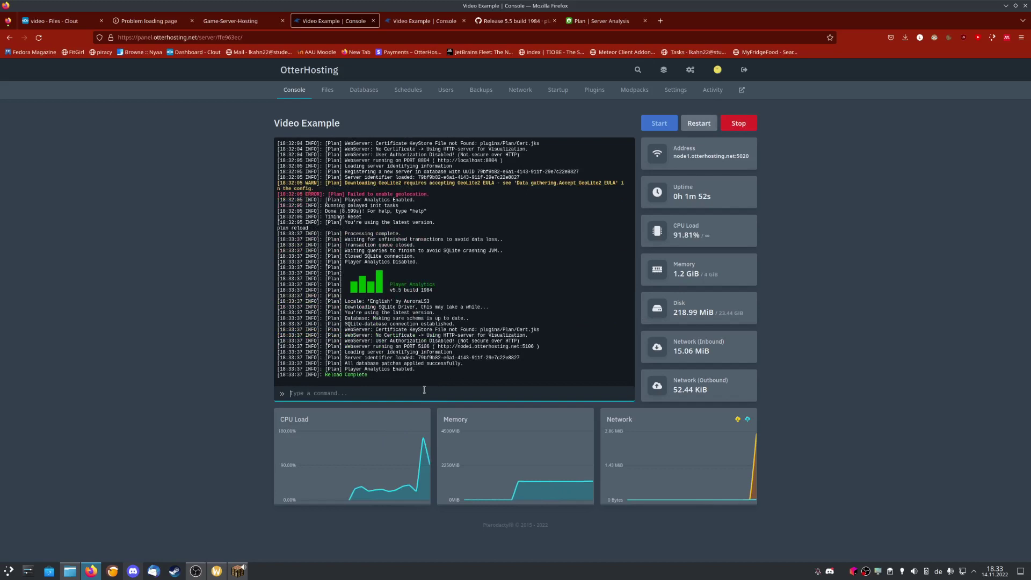
{"action": "type", "text": "rel"}
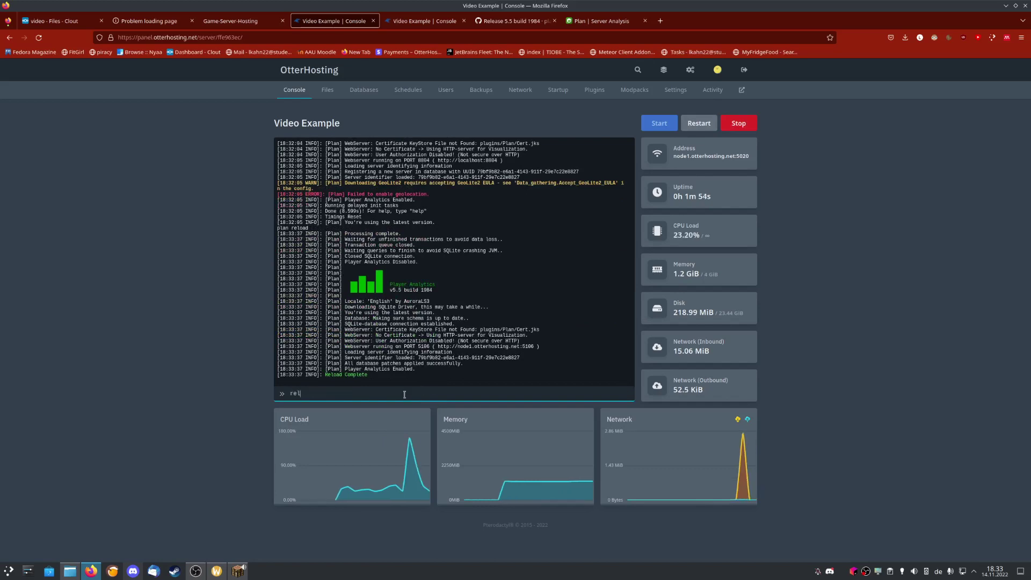
{"action": "type", "text": "oad"}
{"action": "key", "text": "BackSpace"}
{"action": "key", "text": "BackSpace"}
{"action": "key", "text": "BackSpace"}
{"action": "key", "text": "BackSpace"}
{"action": "key", "text": "BackSpace"}
{"action": "key", "text": "BackSpace"}
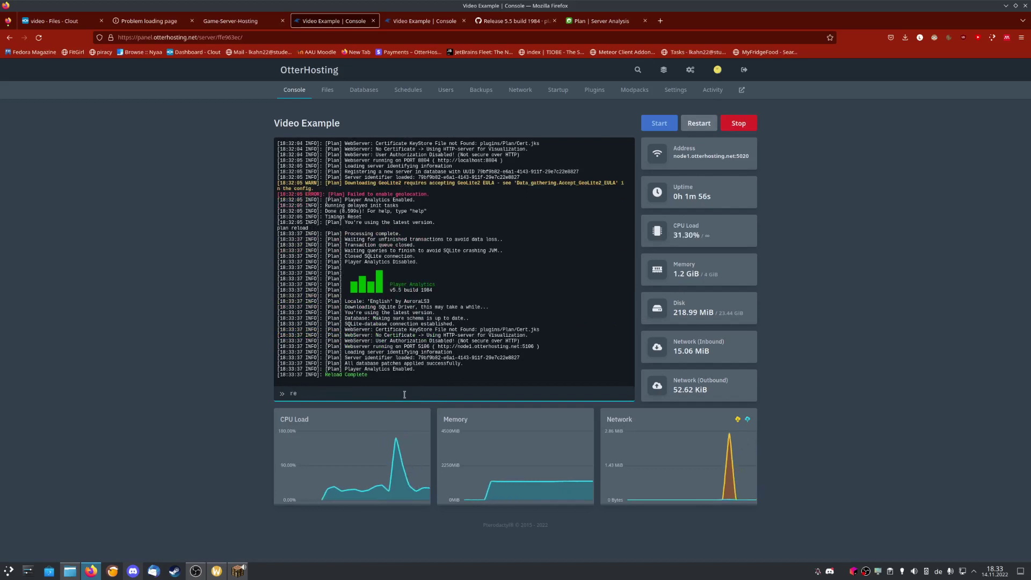
Step: Run plan reload a second time in the server console
{"action": "type", "text": "plan"}
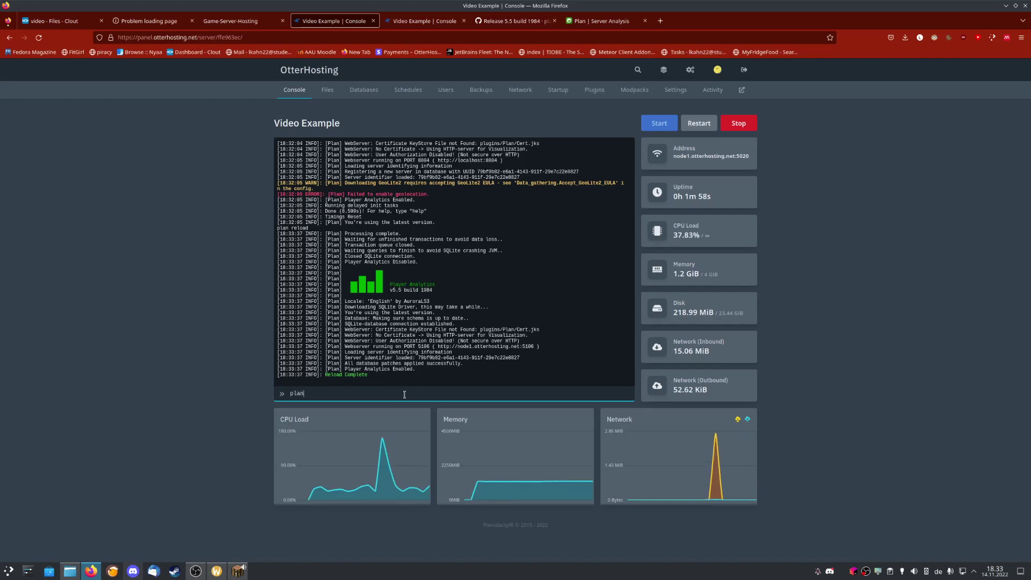
{"action": "type", "text": " reload"}
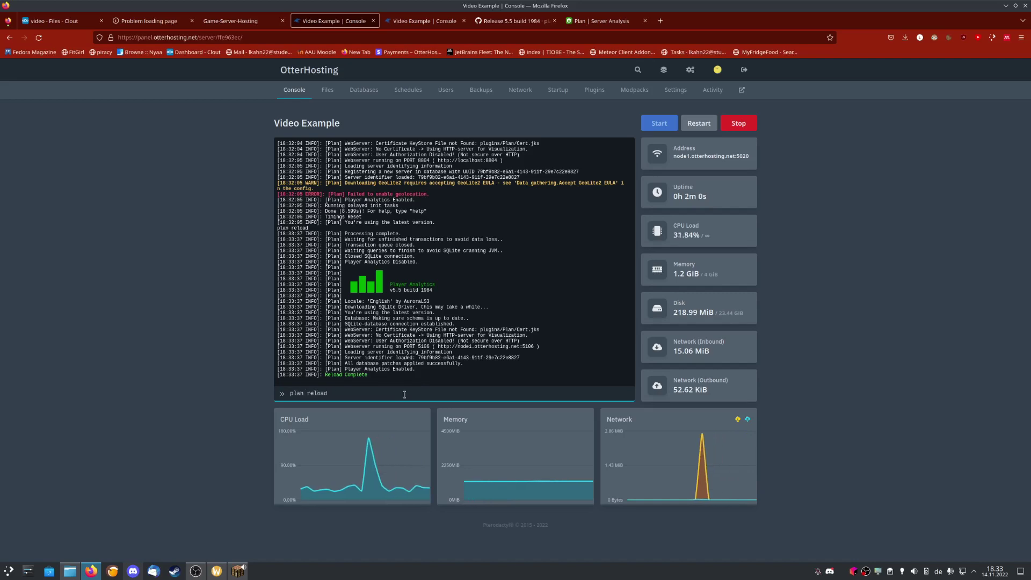
{"action": "key", "text": "Return"}
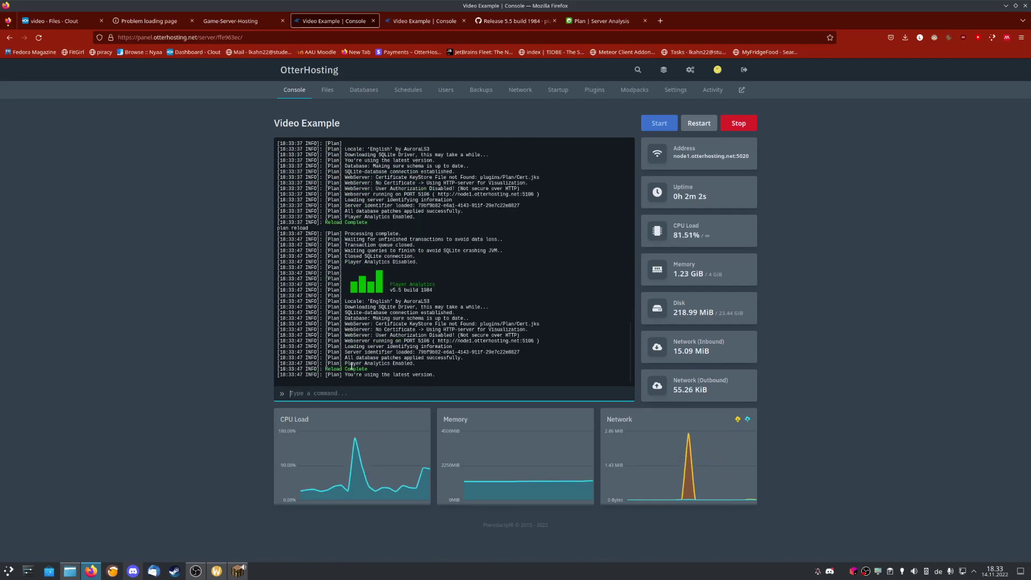
Step: Review the Plan reload output in the console, including the webserver address and completion lines
{"action": "triple_click", "coordinate": [351, 369]}
{"action": "left_click", "coordinate": [423, 277]}
{"action": "left_click_drag", "start_coordinate": [350, 246], "coordinate": [472, 284]}
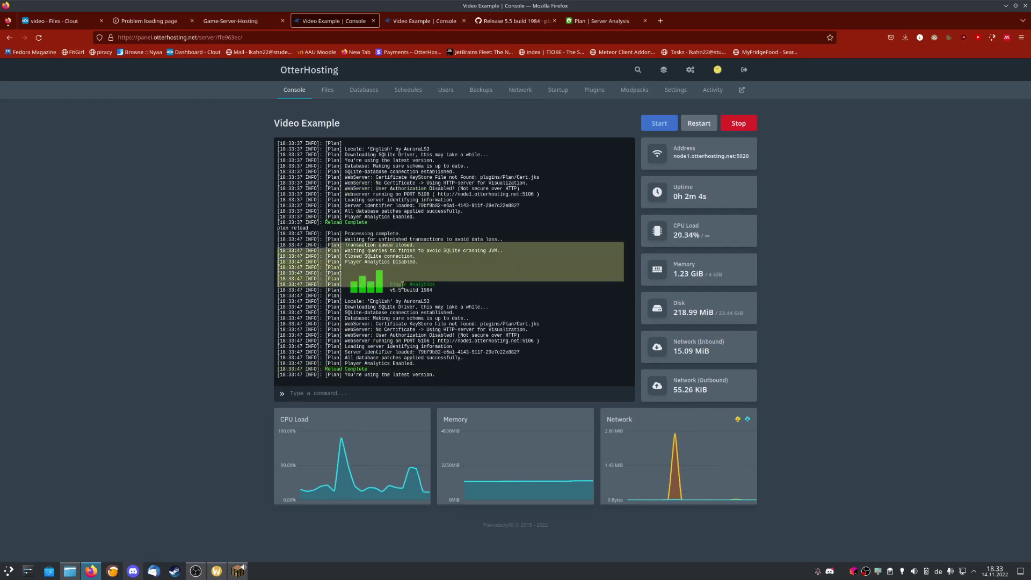
{"action": "left_click", "coordinate": [475, 279]}
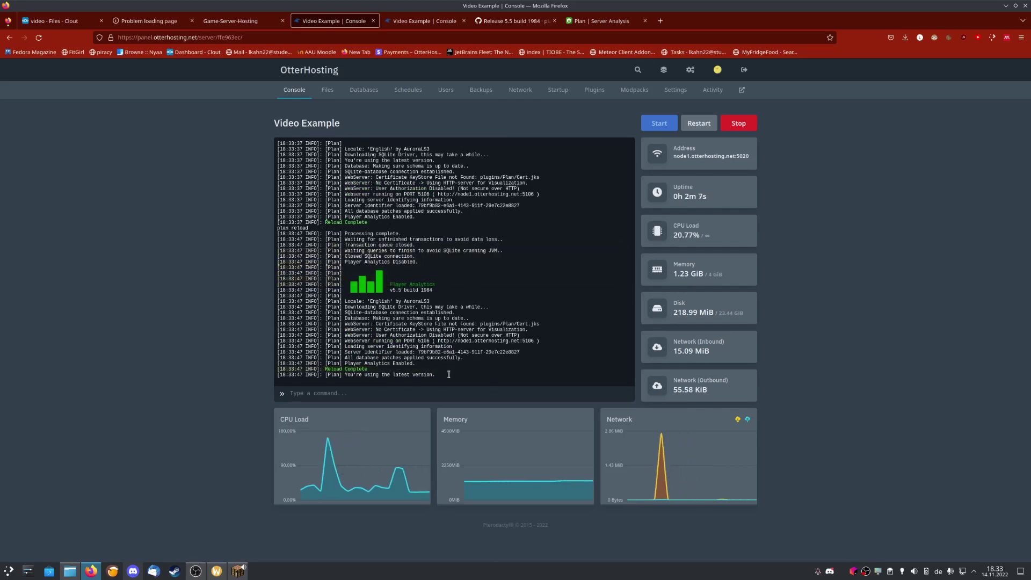
{"action": "left_click_drag", "start_coordinate": [449, 374], "coordinate": [193, 336]}
{"action": "left_click", "coordinate": [409, 340]}
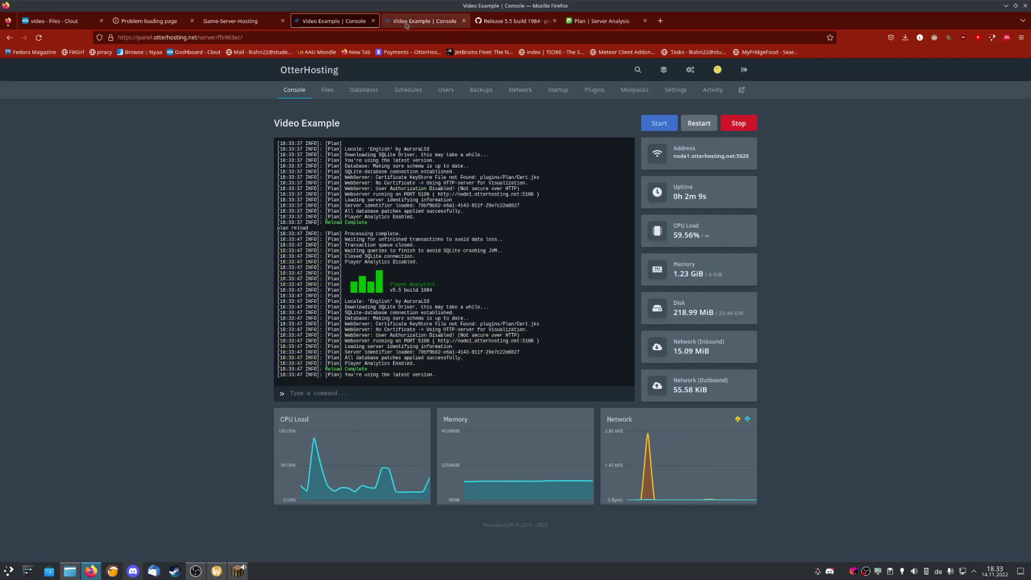
Step: Check the plan allocation's port in the network settings and load the Plan dashboard at node1.otterhosting.net:5106
{"action": "left_click", "coordinate": [598, 21]}
{"action": "key", "text": "alt+Right"}
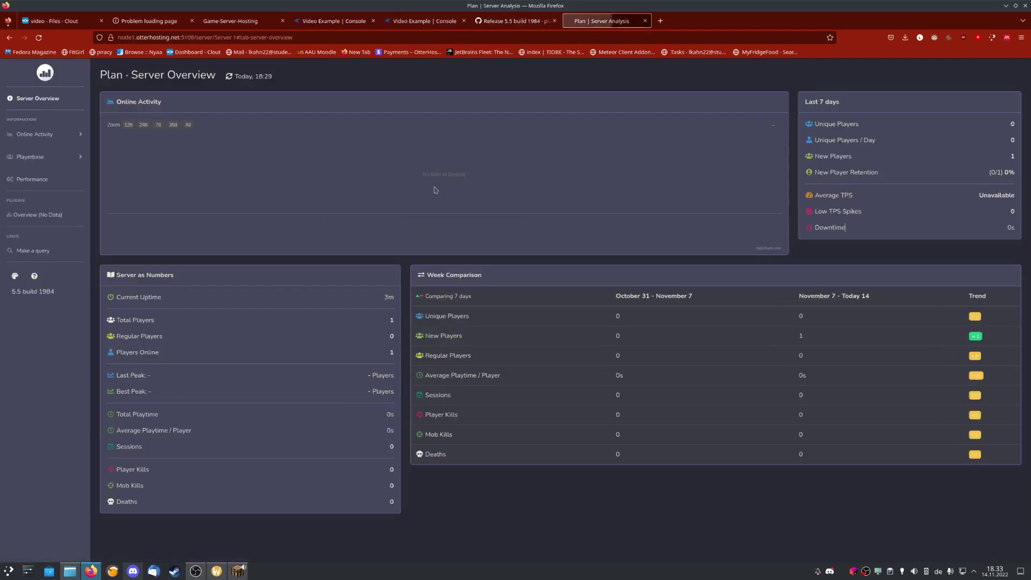
{"action": "left_click_drag", "start_coordinate": [196, 37], "coordinate": [345, 47]}
{"action": "key", "text": "BackSpace"}
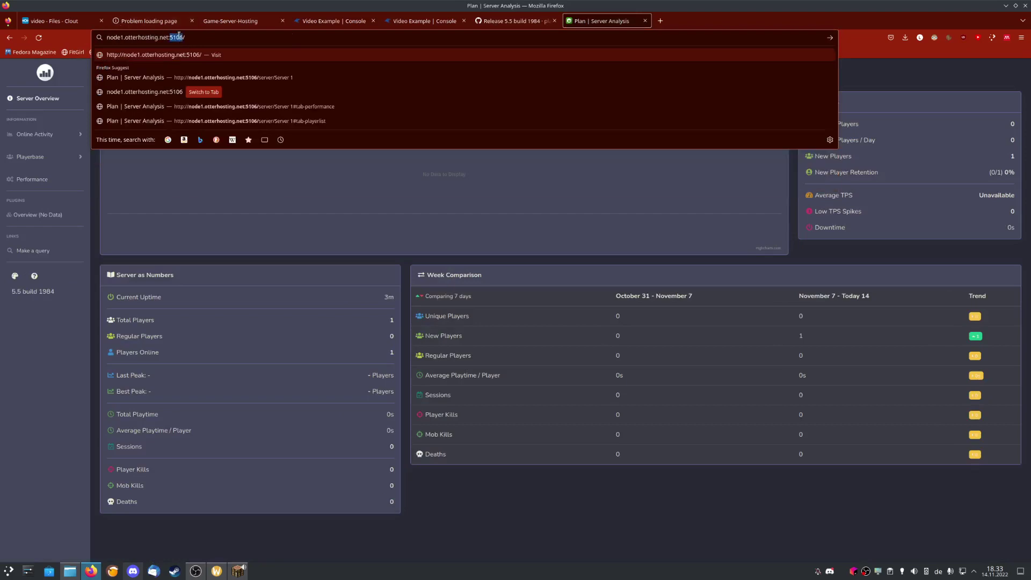
{"action": "left_click", "coordinate": [414, 22]}
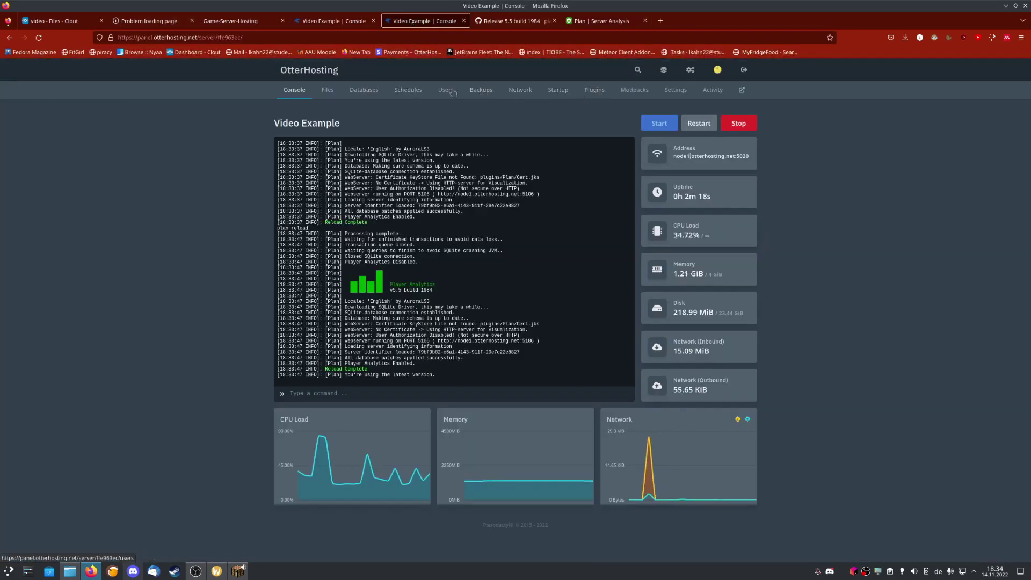
{"action": "left_click", "coordinate": [521, 90]}
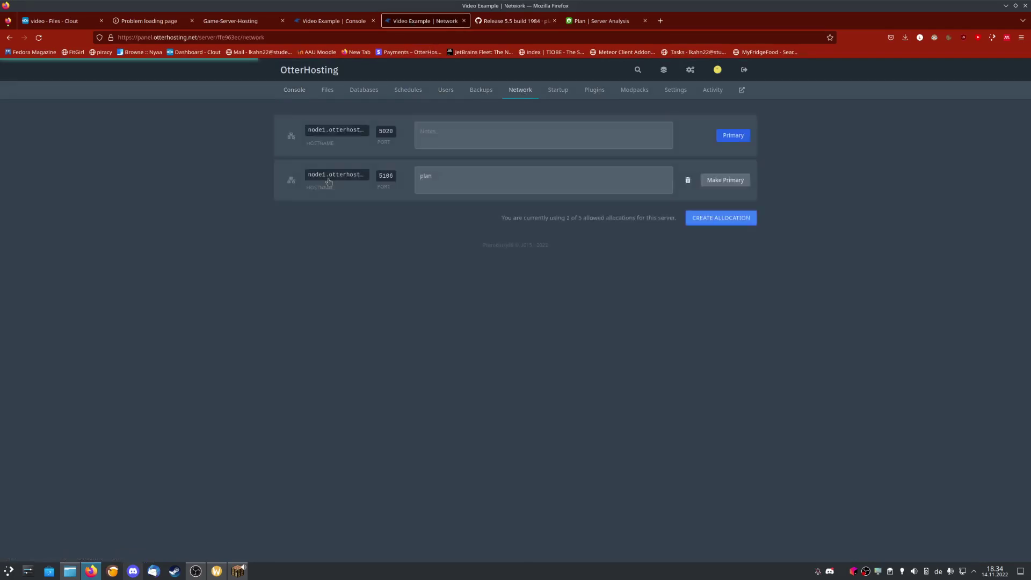
{"action": "left_click", "coordinate": [601, 21]}
{"action": "left_click", "coordinate": [236, 37]}
{"action": "key", "text": "Return"}
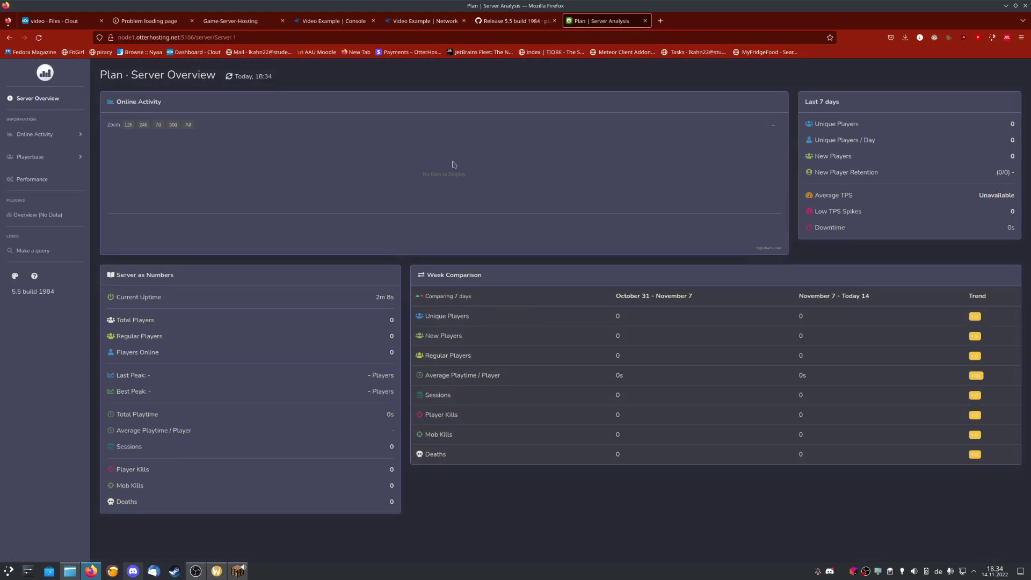
{"action": "left_click", "coordinate": [16, 276]}
{"action": "left_click", "coordinate": [324, 205]}
Step: Switch to Minecraft, join the listed Minecraft Server, open the inventory, and return to the Plan dashboard in Firefox
{"action": "left_click", "coordinate": [239, 571]}
{"action": "left_click", "coordinate": [690, 294]}
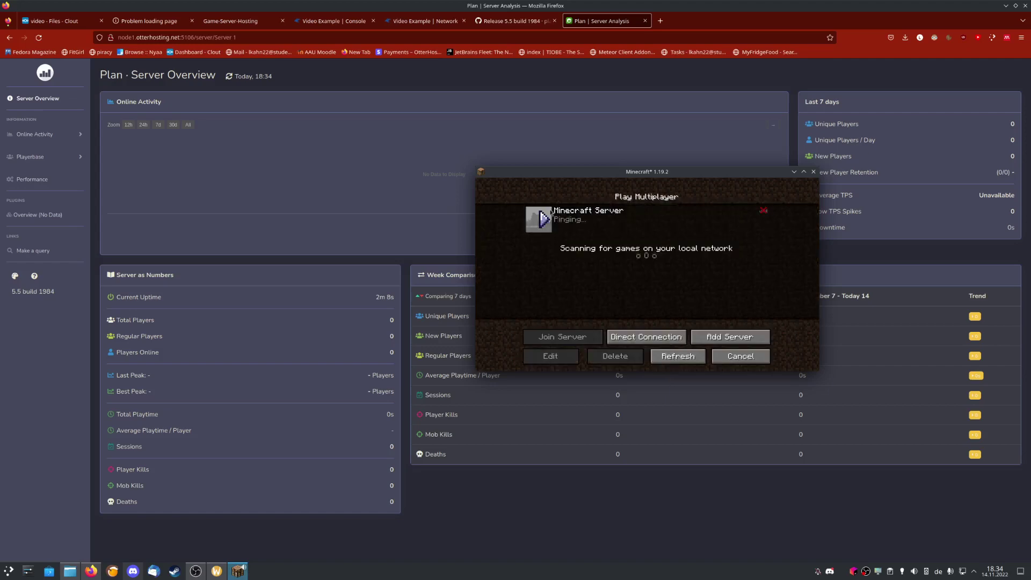
{"action": "left_click", "coordinate": [544, 219]}
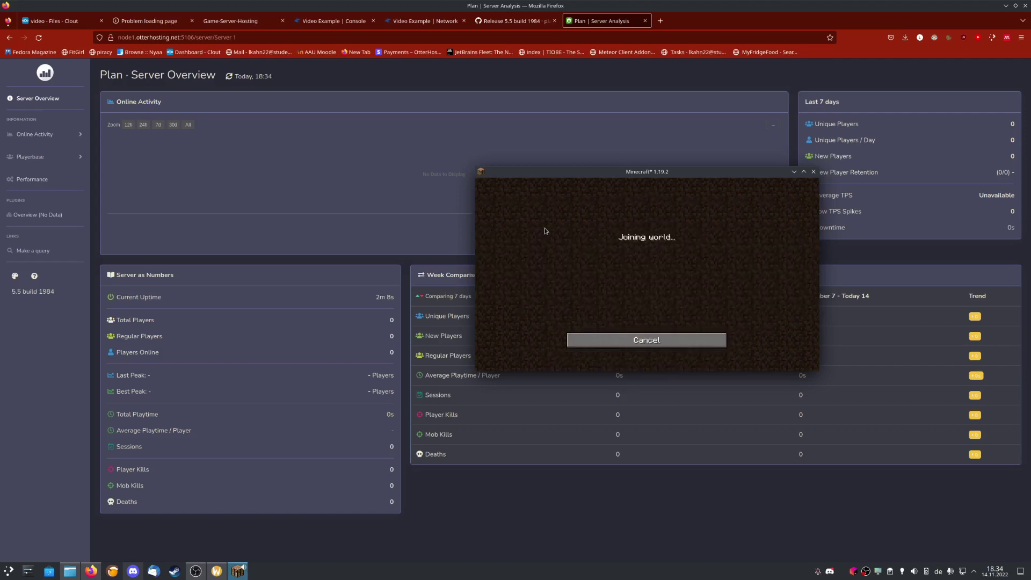
{"action": "key", "text": "e"}
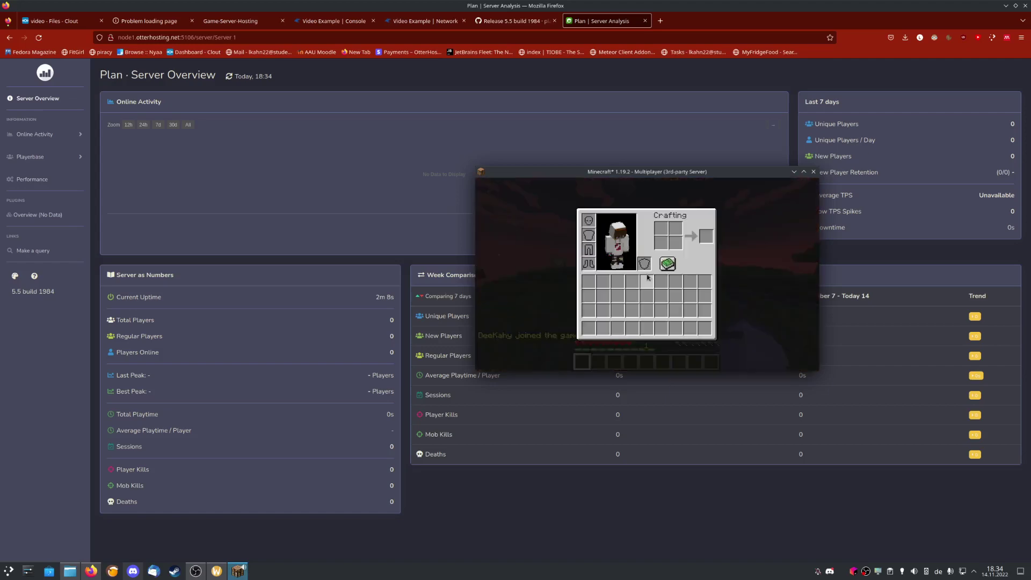
{"action": "left_click", "coordinate": [911, 249]}
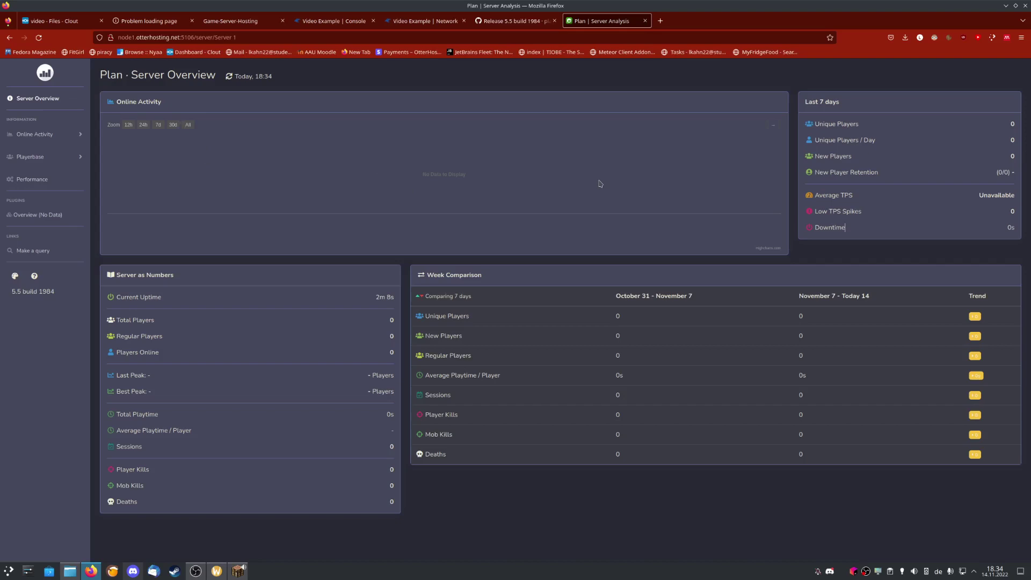
Step: View the Player List under Playerbase in Plan, refresh the page, and check the player entry against the Minecraft session
{"action": "left_click", "coordinate": [60, 155]}
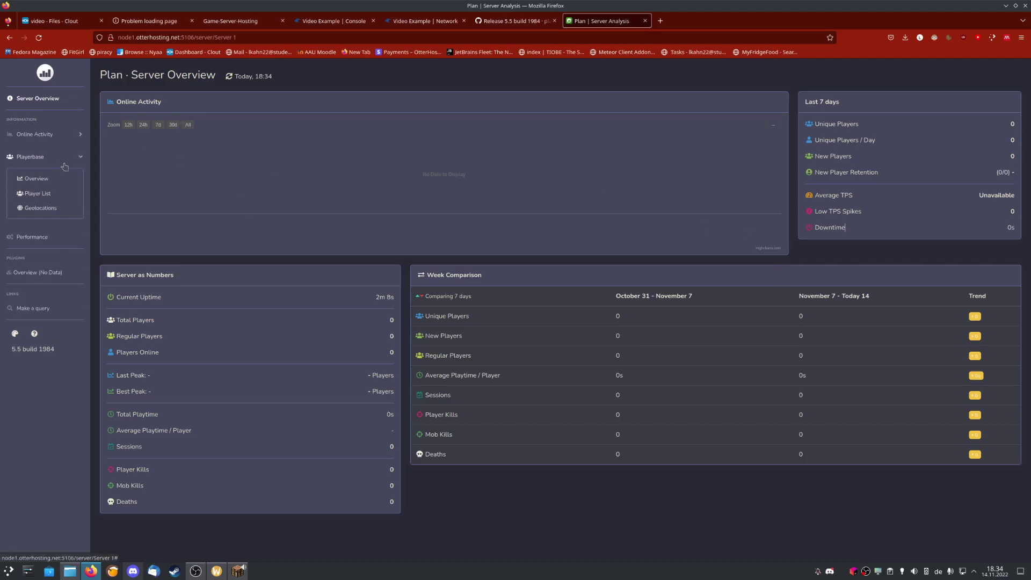
{"action": "left_click", "coordinate": [37, 193]}
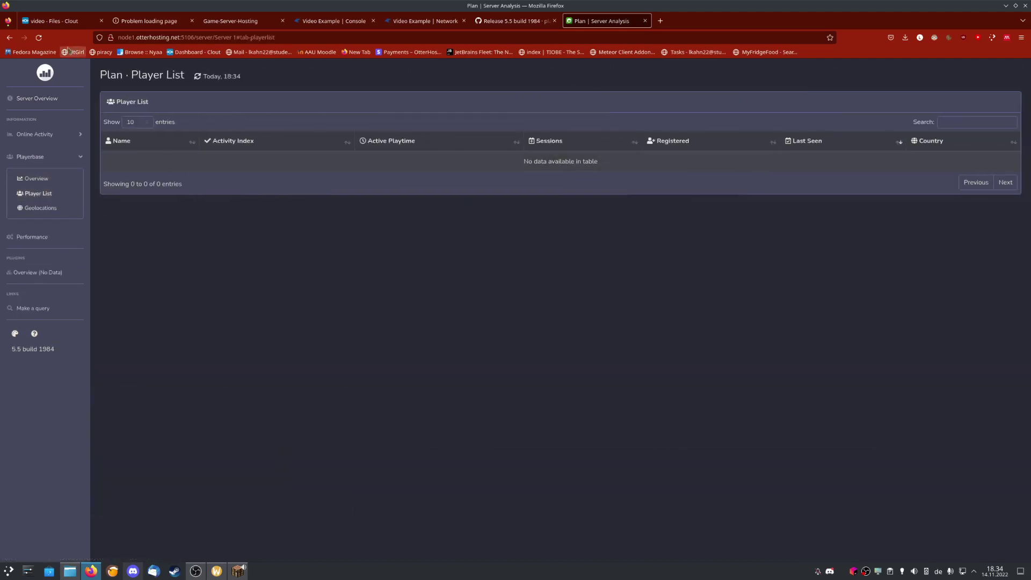
{"action": "left_click", "coordinate": [39, 38]}
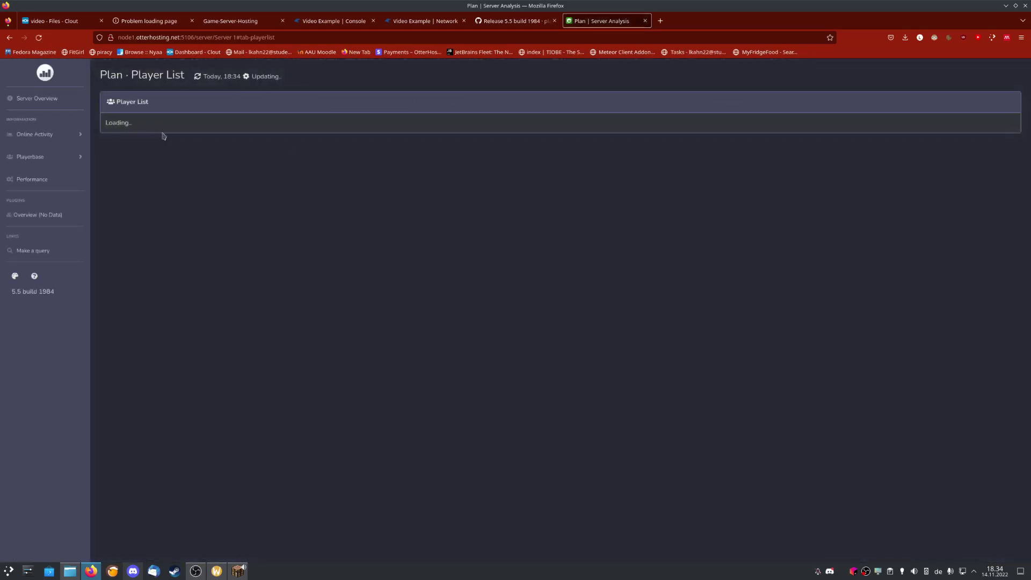
{"action": "left_click_drag", "start_coordinate": [151, 162], "coordinate": [106, 161]}
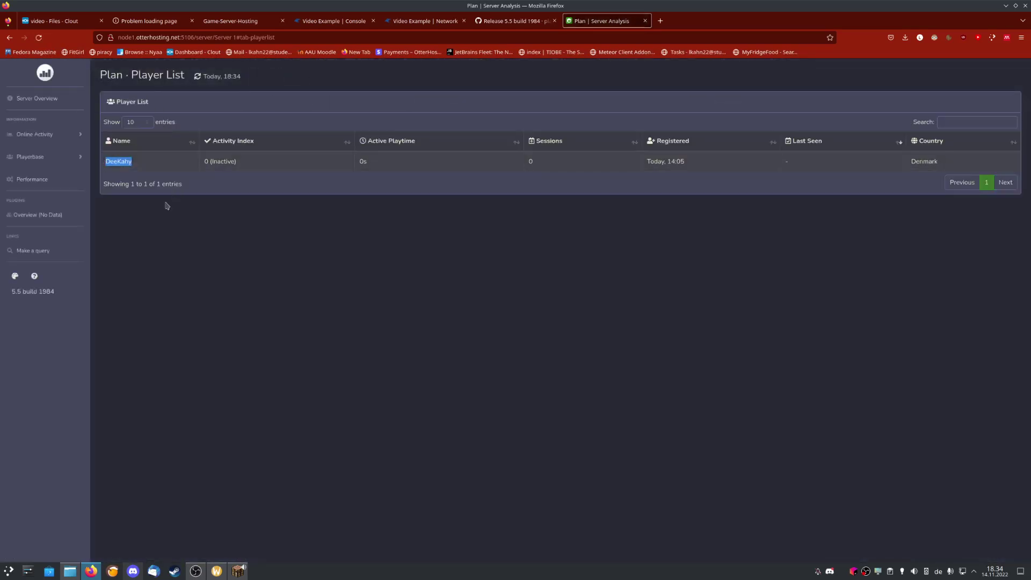
{"action": "left_click", "coordinate": [165, 203]}
{"action": "left_click", "coordinate": [238, 570]}
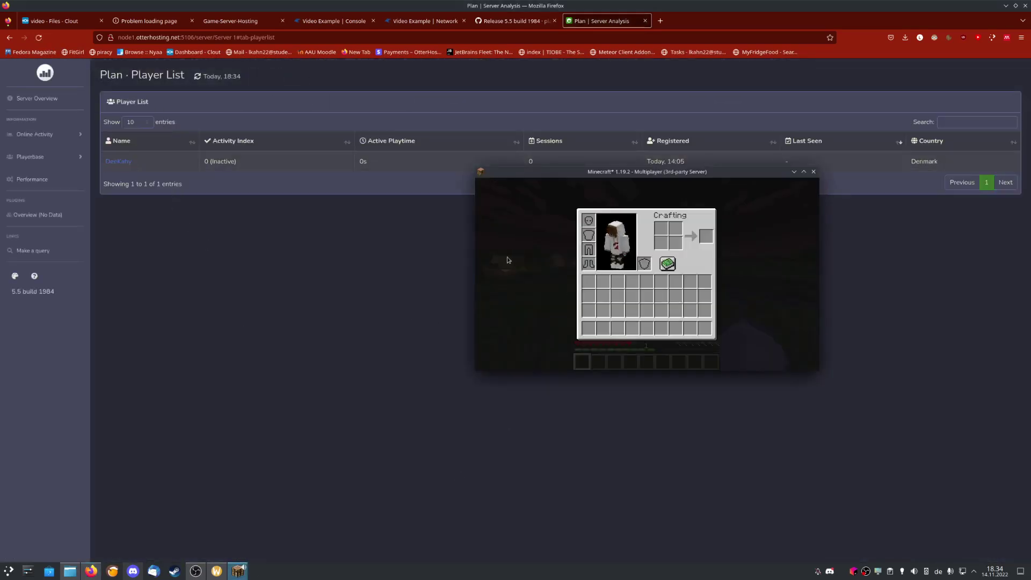
{"action": "left_click", "coordinate": [282, 281]}
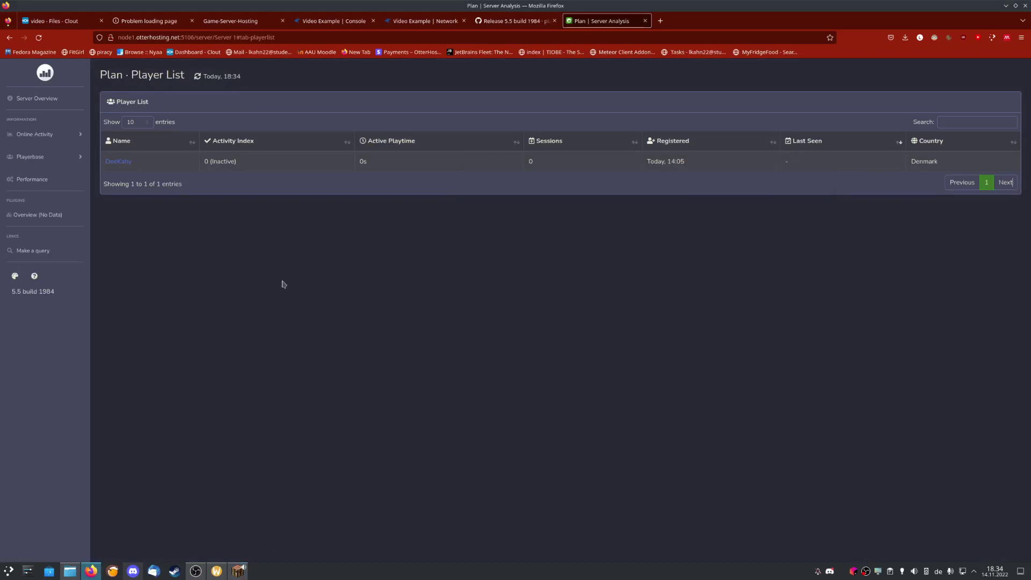
Step: View Plan's plugins overview, Performance page, and Online Activity Overview for the server
{"action": "left_click", "coordinate": [43, 214]}
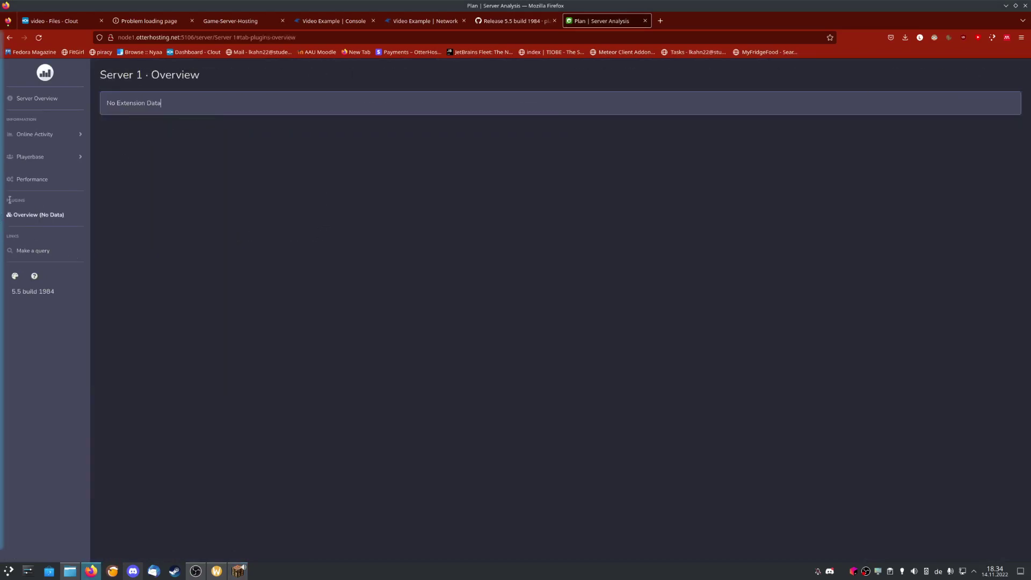
{"action": "left_click", "coordinate": [32, 179]}
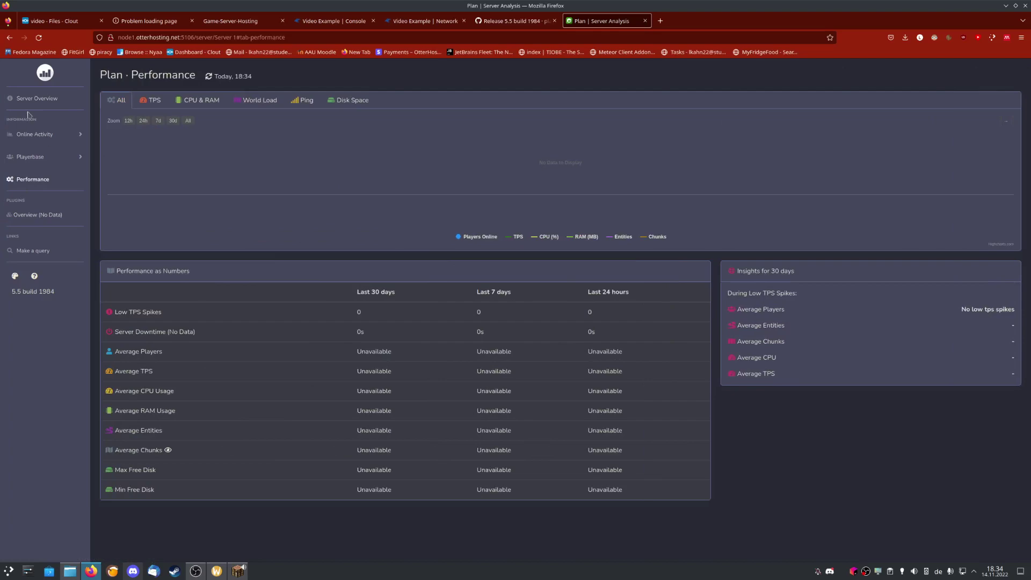
{"action": "left_click", "coordinate": [34, 134]}
{"action": "left_click", "coordinate": [37, 156]}
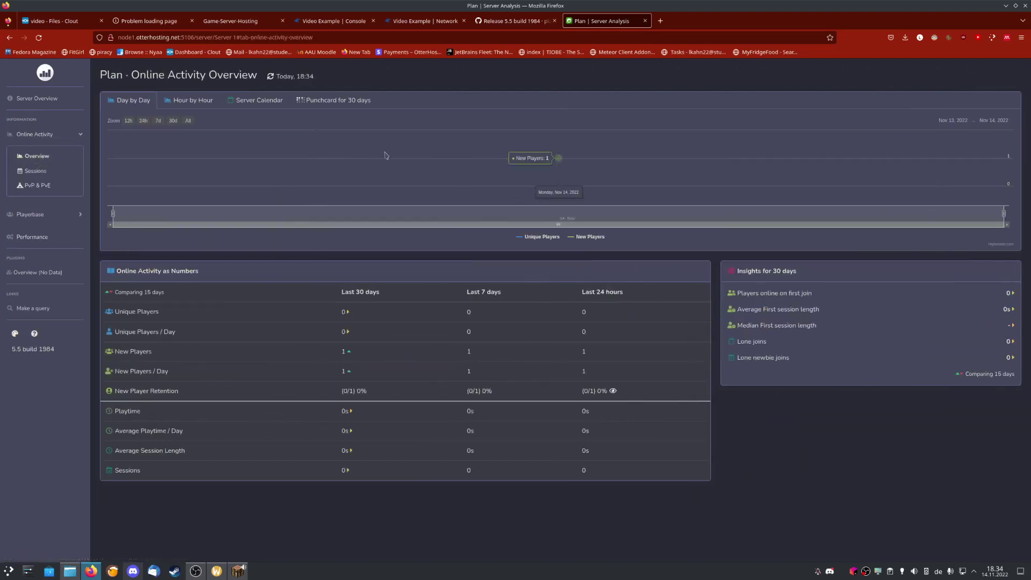
Step: Expand the recent session's details in Online Activity Sessions, and view the PvP & PvE statistics
{"action": "left_click", "coordinate": [36, 170]}
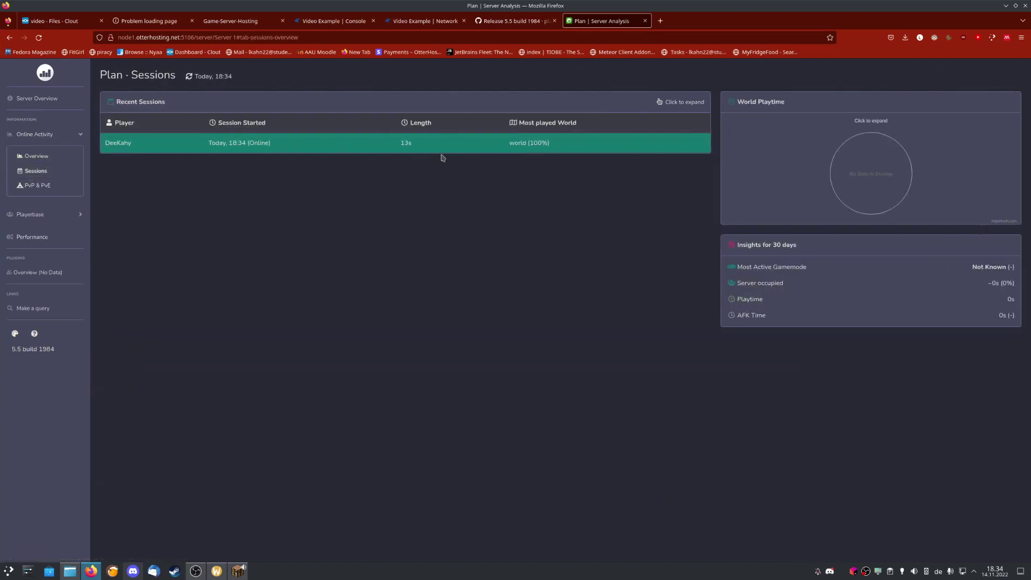
{"action": "left_click", "coordinate": [382, 147]}
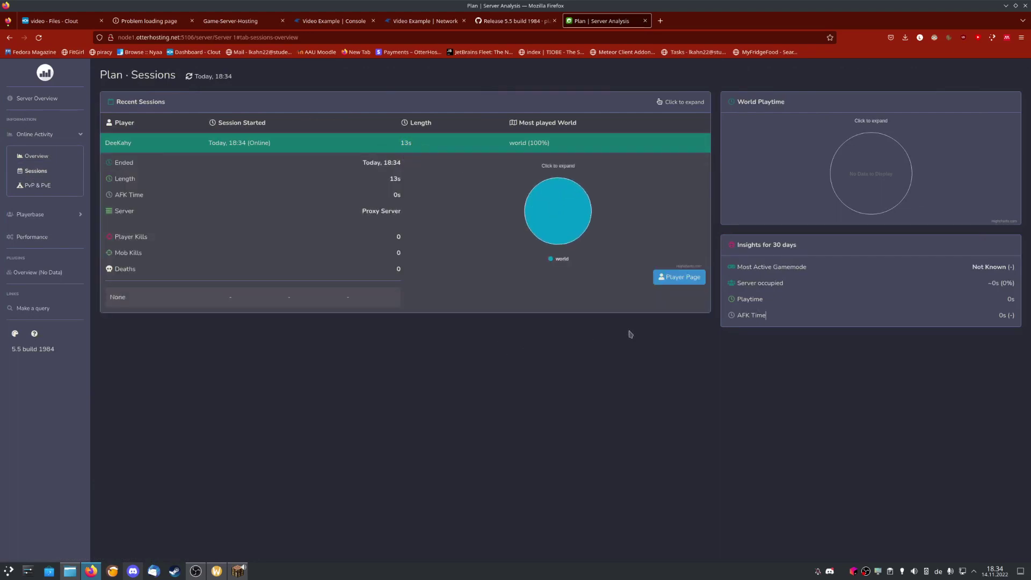
{"action": "left_click", "coordinate": [37, 184]}
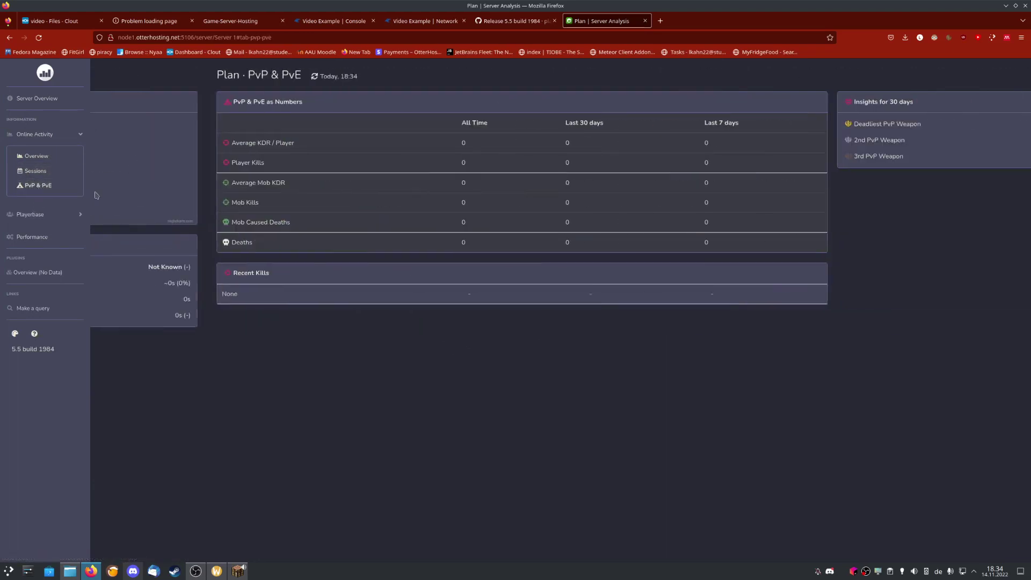
Step: Open the listed player's overview page from the Playerbase Player List and examine the player's statistics
{"action": "left_click", "coordinate": [31, 215]}
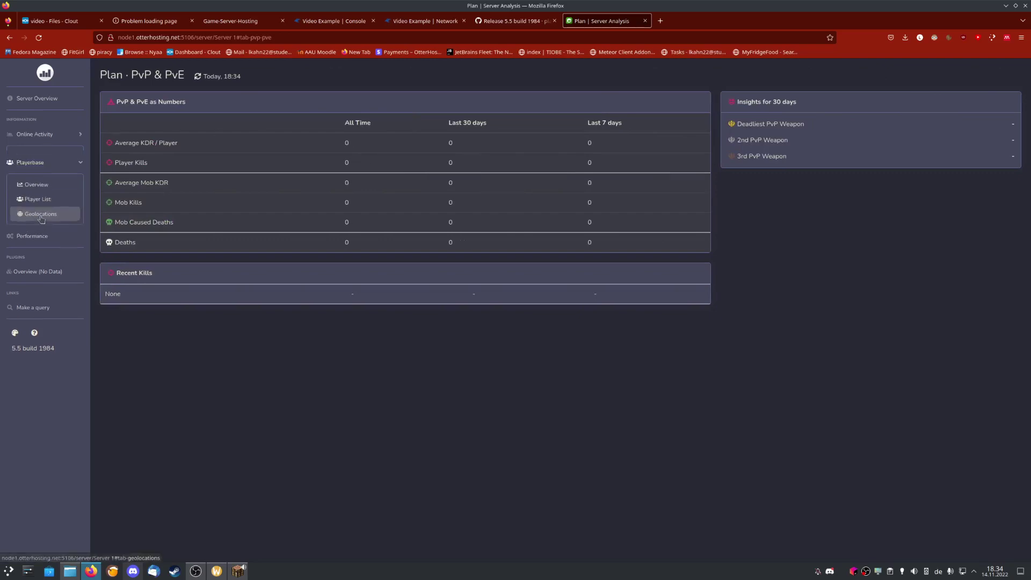
{"action": "left_click", "coordinate": [38, 192]}
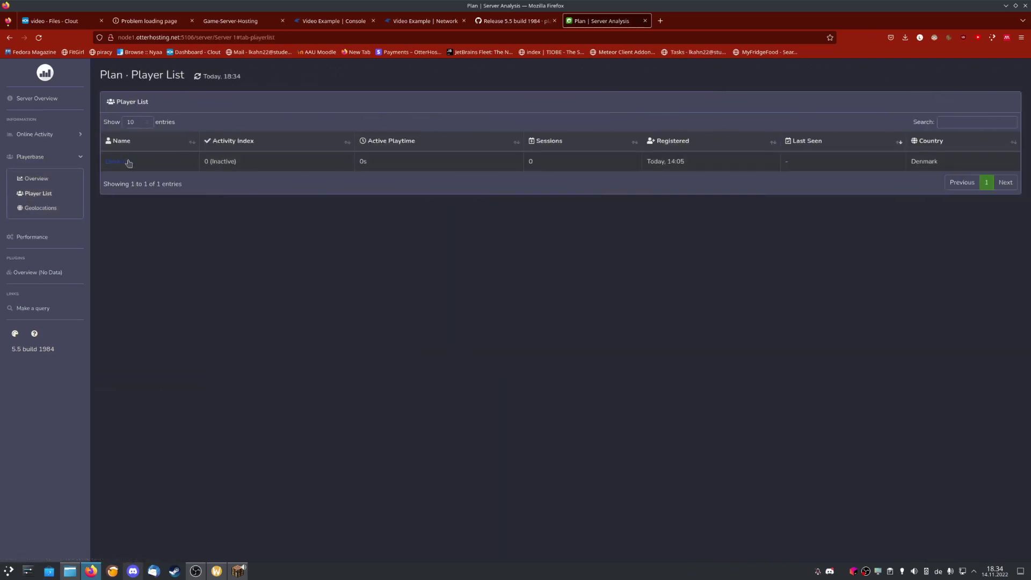
{"action": "left_click", "coordinate": [118, 161]}
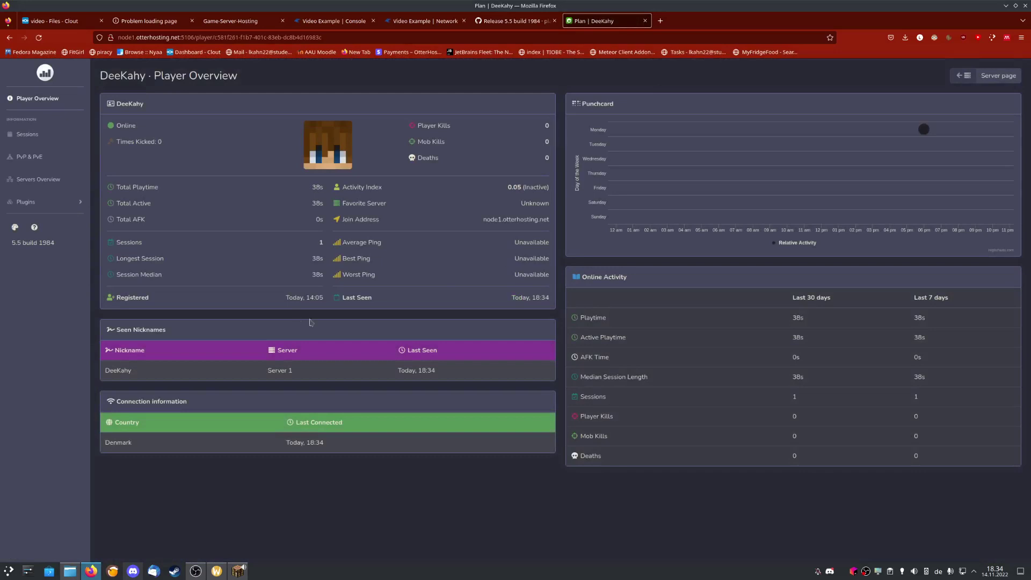
{"action": "left_click_drag", "start_coordinate": [395, 290], "coordinate": [421, 239]}
{"action": "left_click", "coordinate": [422, 244]}
Step: Switch to Minecraft, close and reopen the inventory to check the live session, and return to the Plan page in Firefox
{"action": "left_click", "coordinate": [239, 570]}
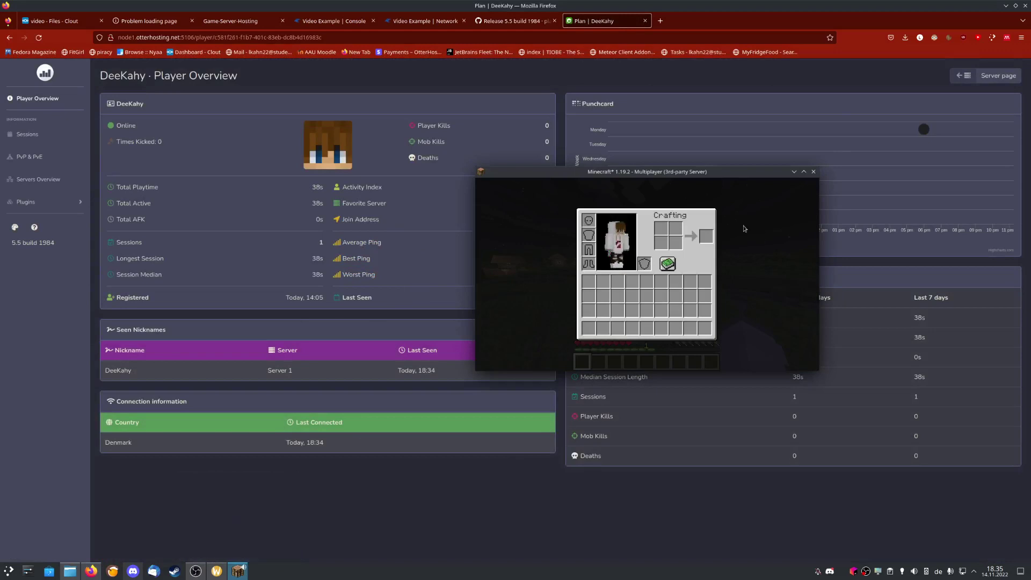
{"action": "key", "text": "e"}
{"action": "key", "text": "e"}
{"action": "key", "text": "e"}
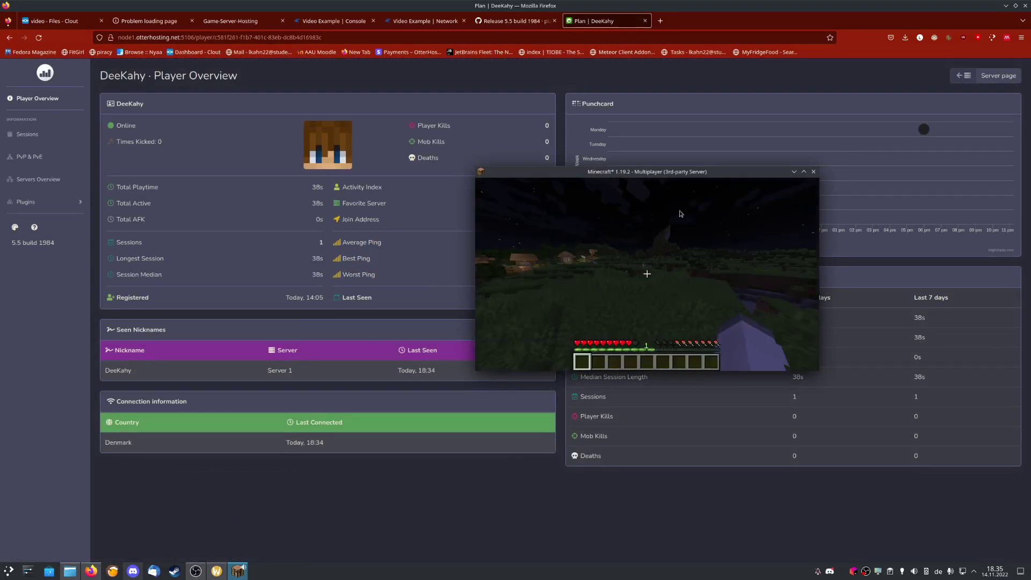
{"action": "key", "text": "e"}
{"action": "left_click", "coordinate": [196, 116]}
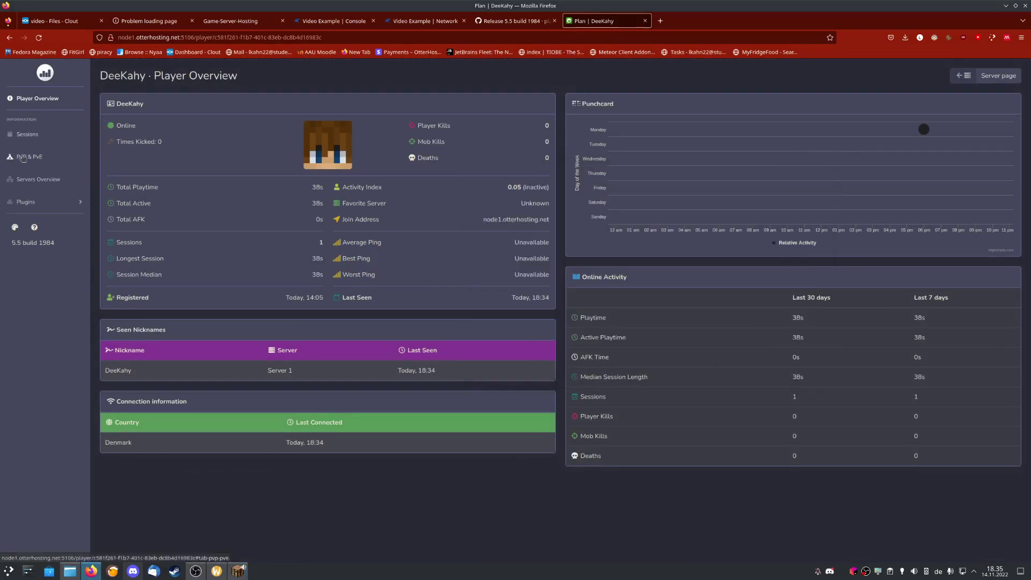
Step: View the player's Sessions page with the session calendar and recent sessions
{"action": "left_click", "coordinate": [36, 110]}
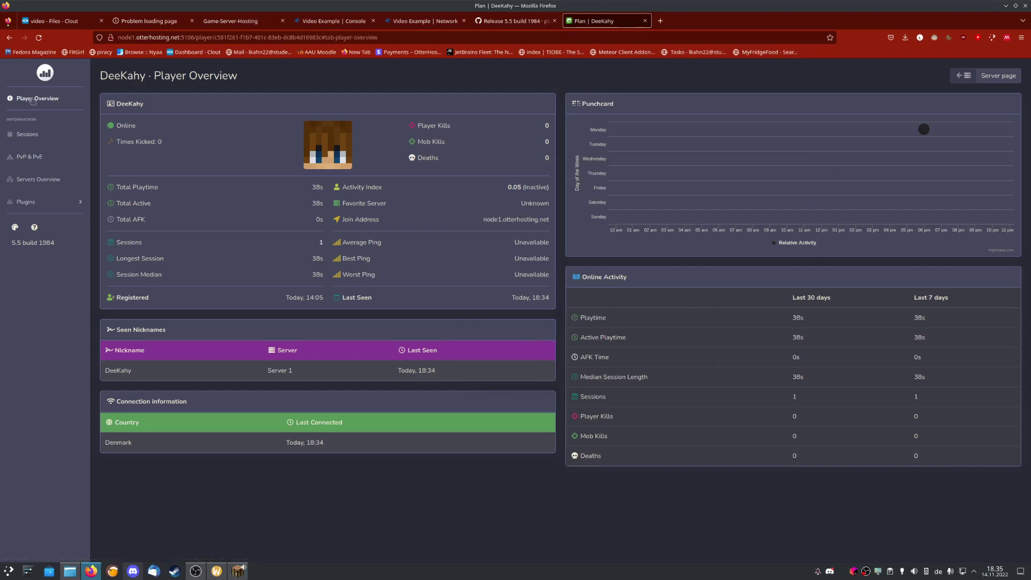
{"action": "left_click", "coordinate": [34, 136]}
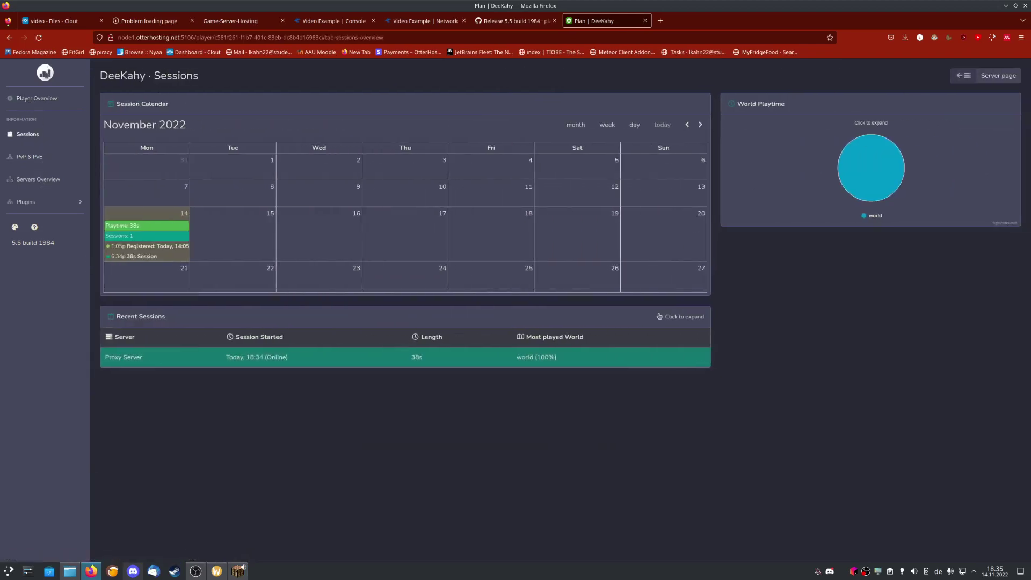
Step: Select the part of the page address that follows node1.otterhosting.net:5106/player
{"action": "left_click_drag", "start_coordinate": [213, 39], "coordinate": [385, 38]}
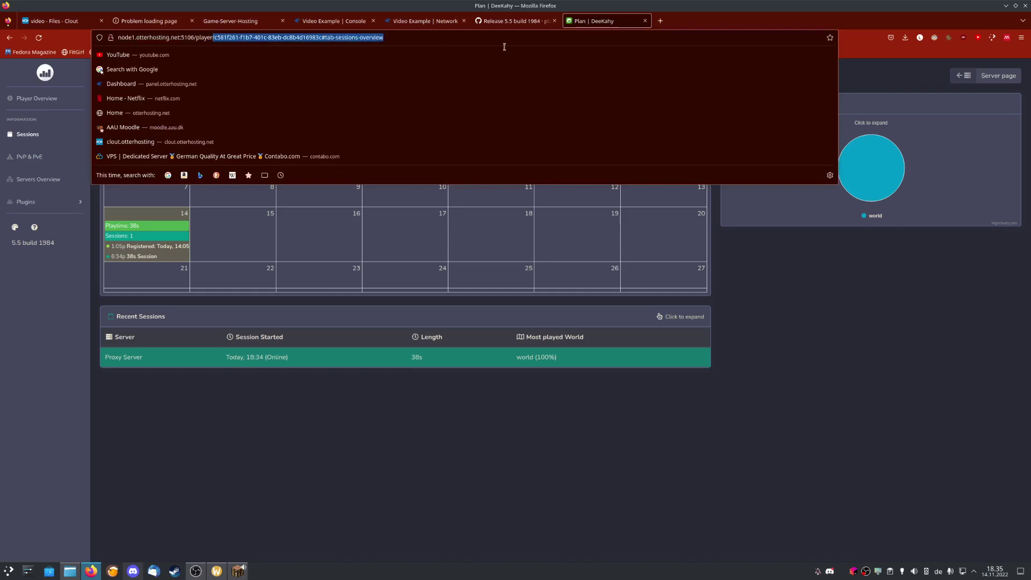